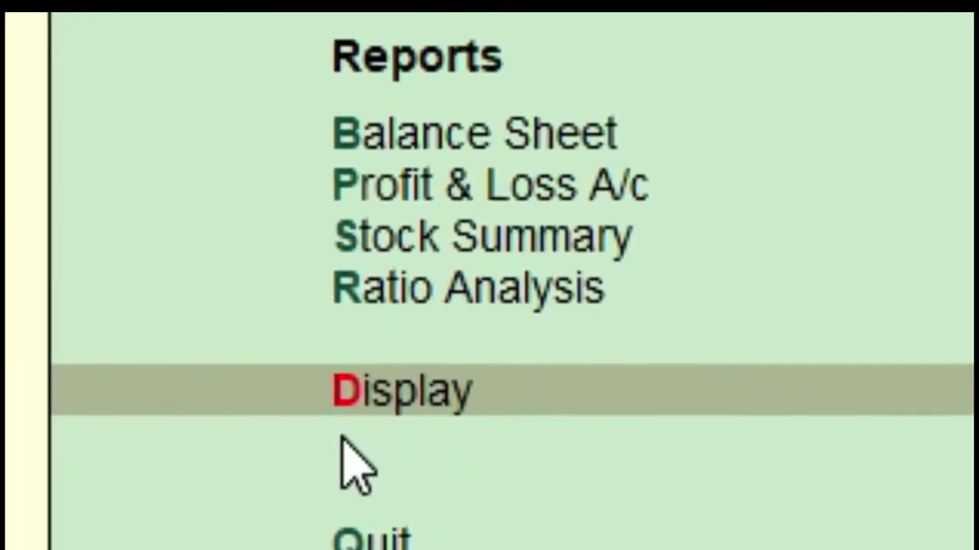
Open the Day Book report, expand its entries to the detailed format and return them to the condensed format.
{"action": "key", "text": "Return"}
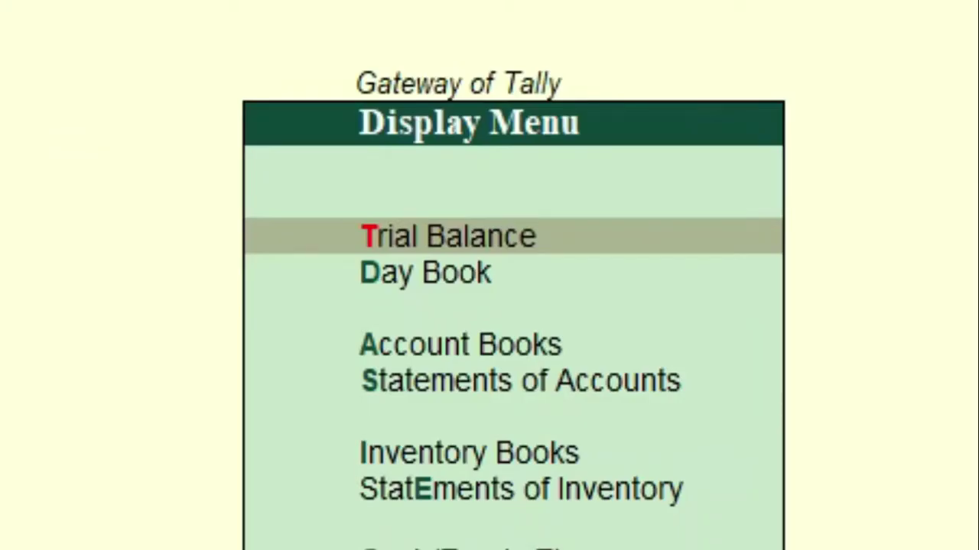
{"action": "key", "text": "Down"}
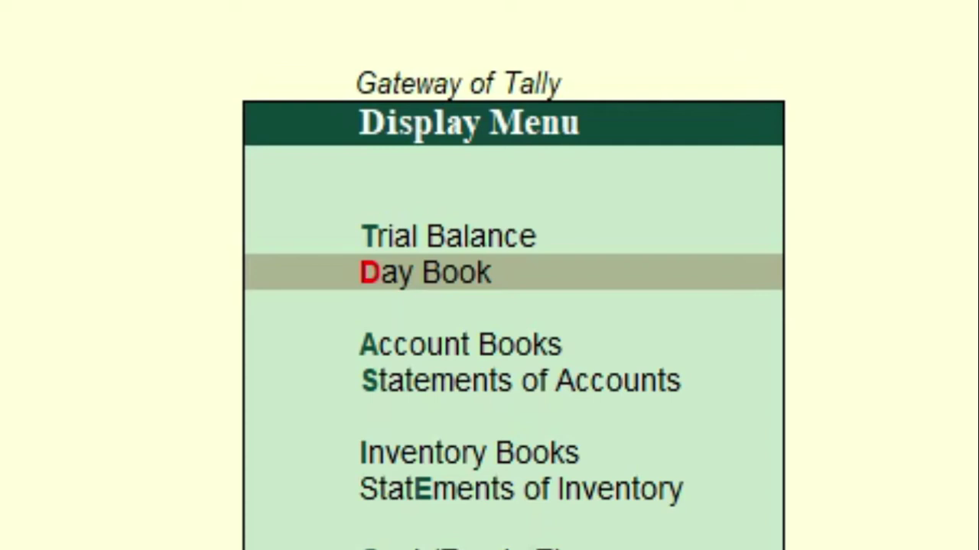
{"action": "key", "text": "Return"}
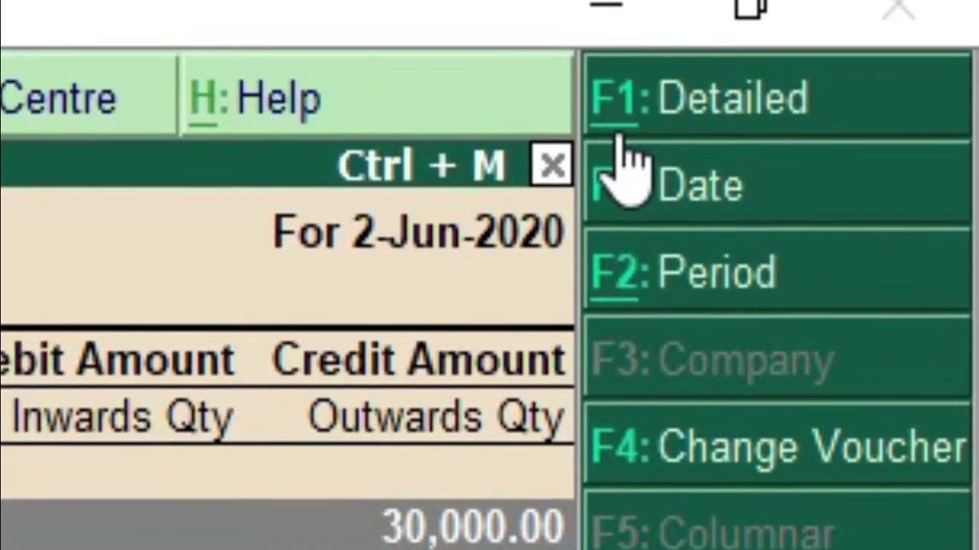
{"action": "left_click", "coordinate": [616, 136]}
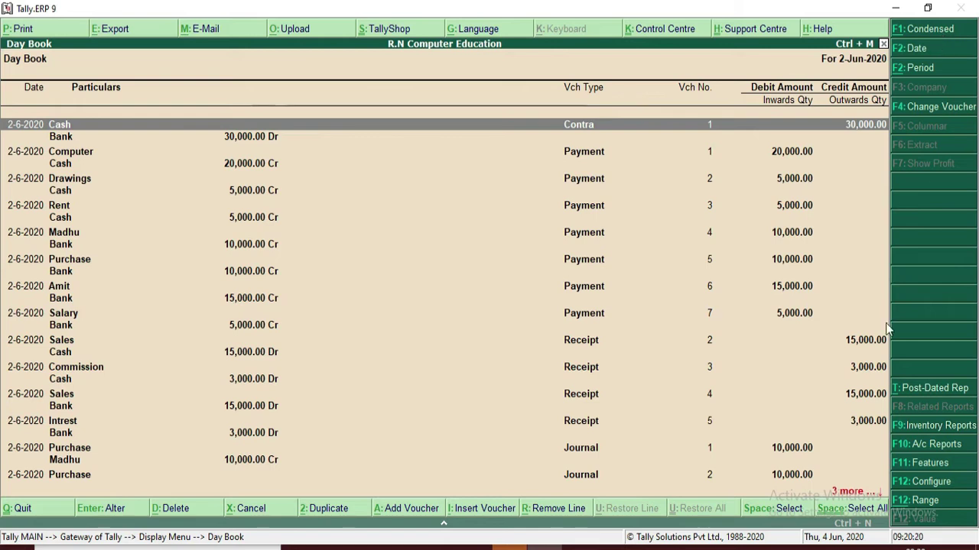
{"action": "left_click", "coordinate": [929, 27]}
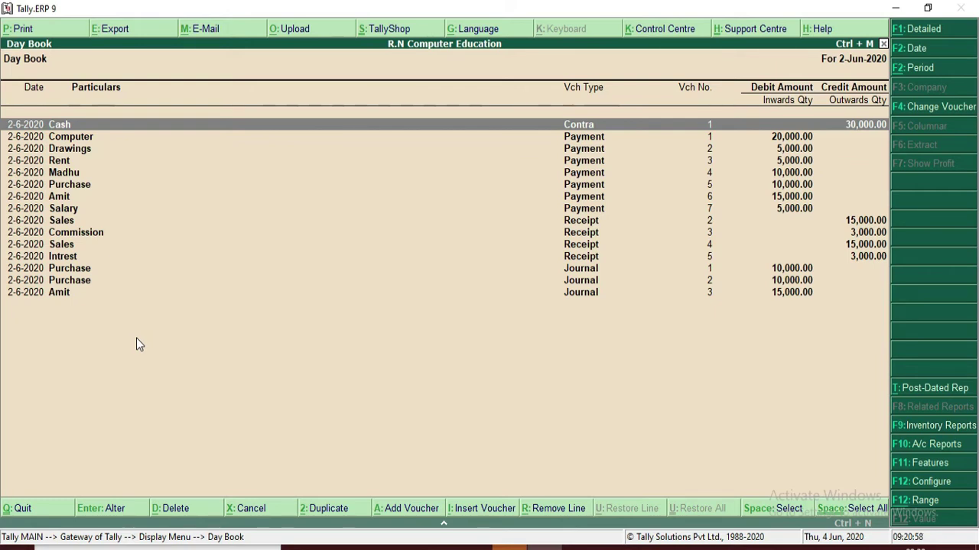
Change the Day Book date to 1-6-2020.
{"action": "key", "text": "F2"}
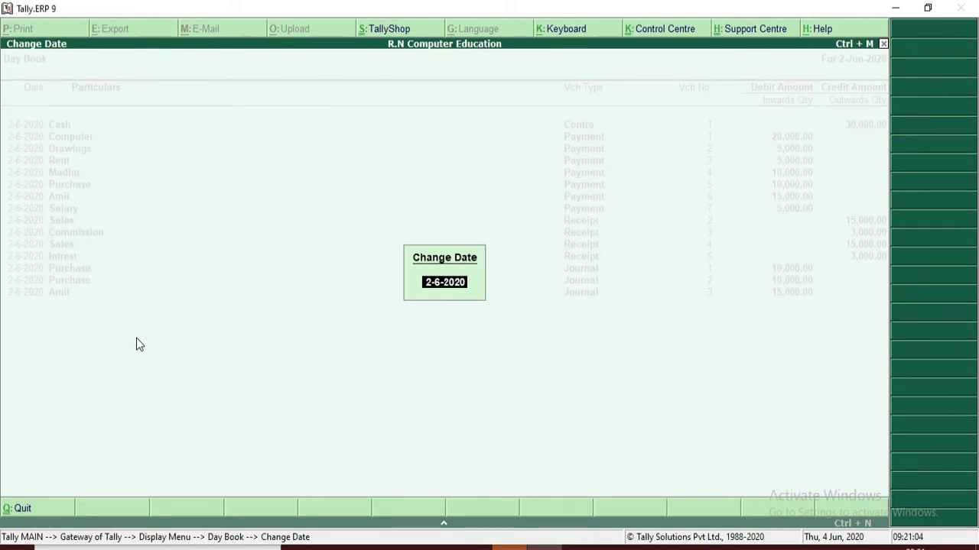
{"action": "type", "text": "1+6+2020"}
{"action": "key", "text": "Return"}
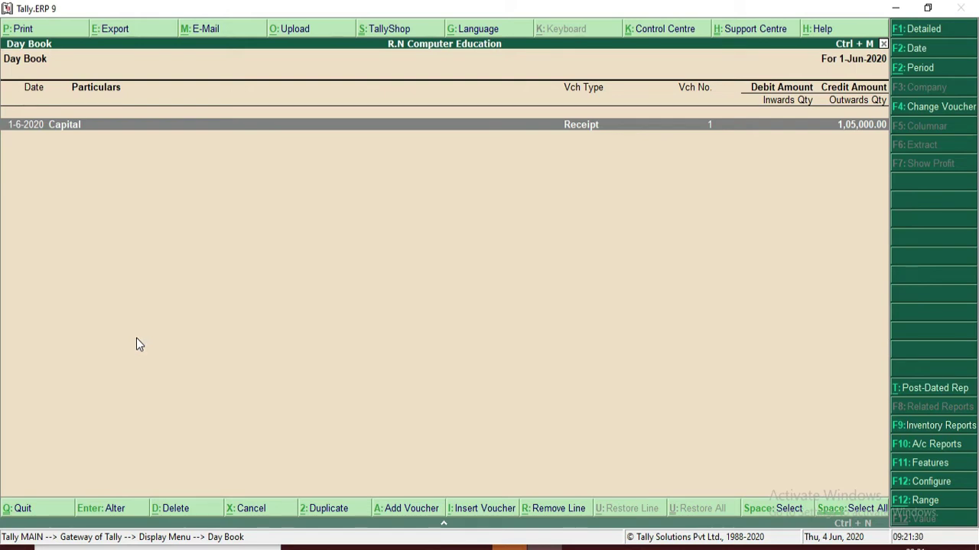
Clear the Day Book date so that the vouchers of all dates are listed.
{"action": "key", "text": "F2"}
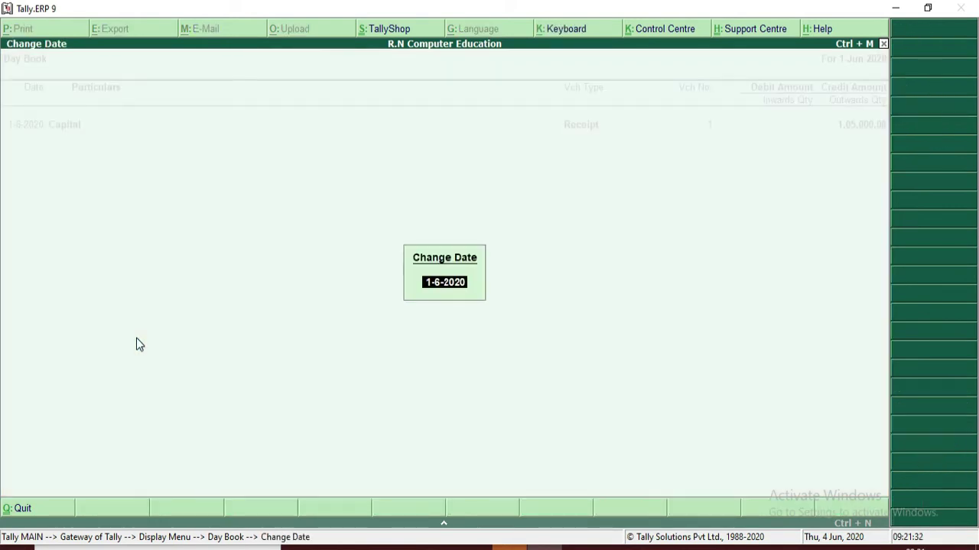
{"action": "key", "text": "space"}
{"action": "key", "text": "Return"}
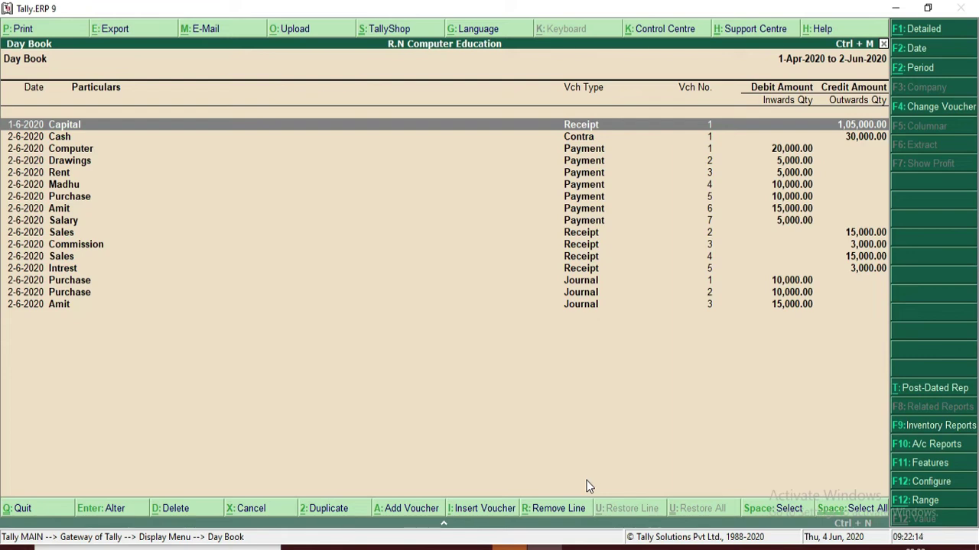
Set the Day Book period from 1-4-2020 to 1-5-2020.
{"action": "key", "text": "F2"}
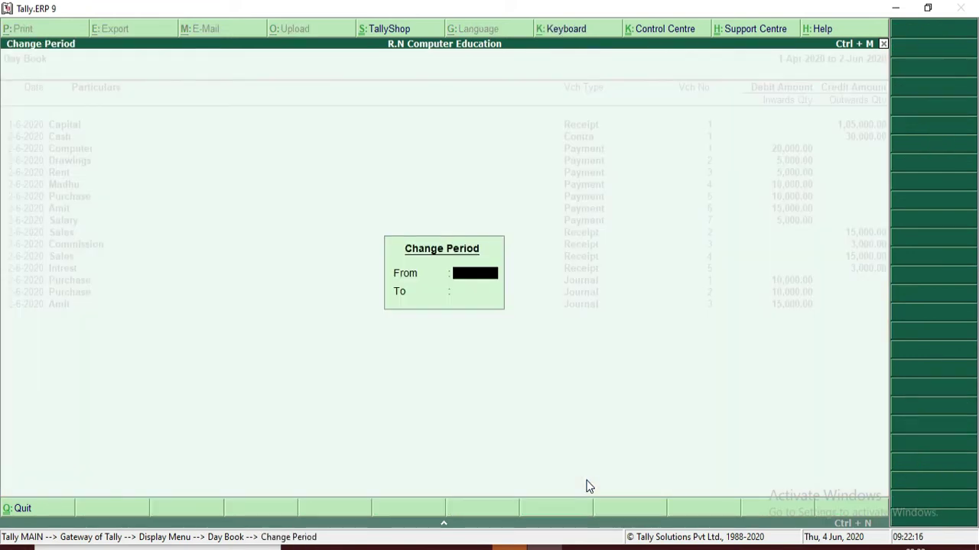
{"action": "type", "text": "1+4+2020"}
{"action": "key", "text": "Return"}
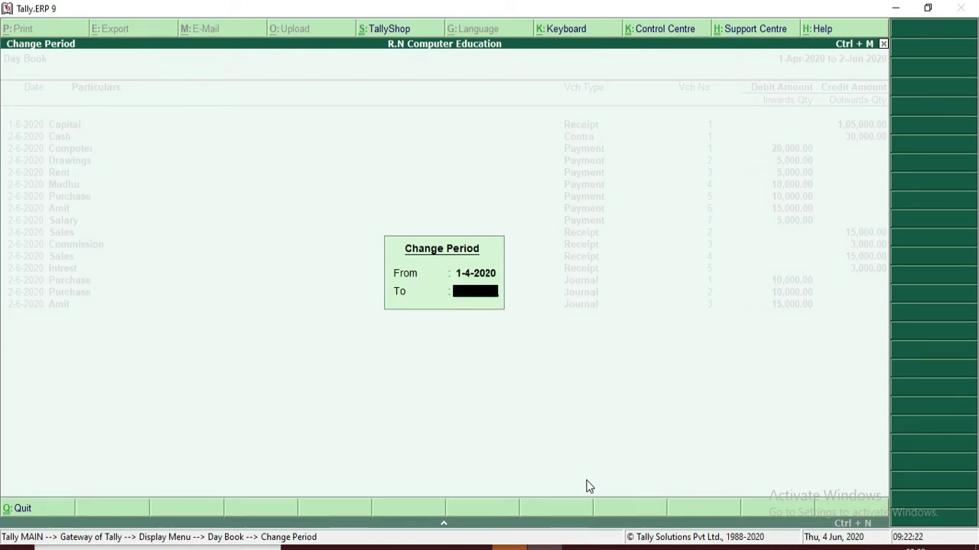
{"action": "type", "text": "1+5+2020"}
{"action": "key", "text": "Return"}
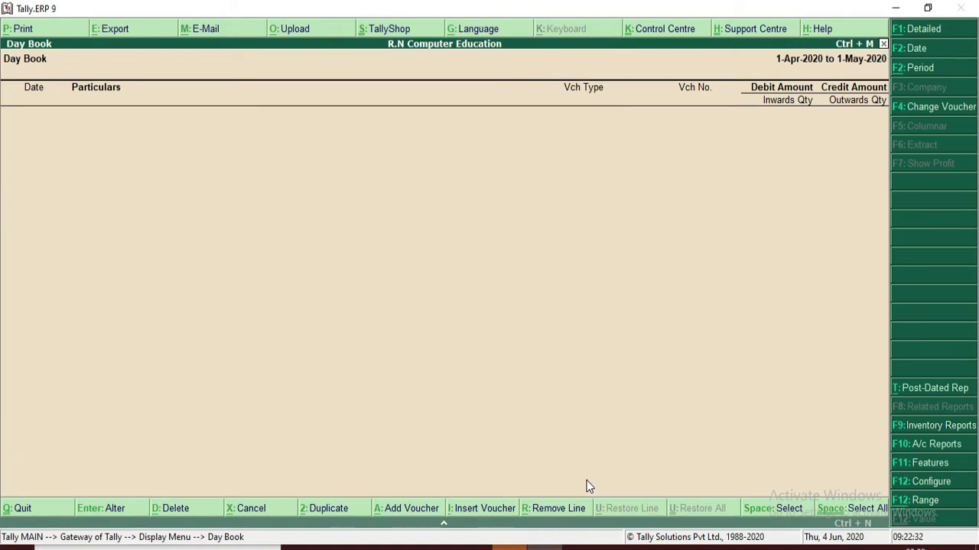
Change the Day Book period to run from 1-6-2020 to 1-7-2020.
{"action": "key", "text": "F2"}
{"action": "type", "text": "1-"}
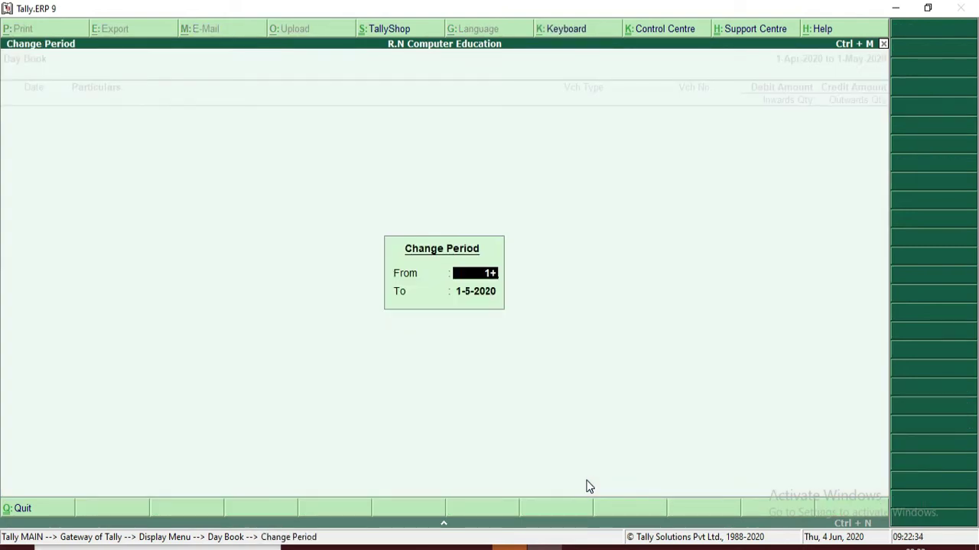
{"action": "type", "text": "6"}
{"action": "key", "text": "Return"}
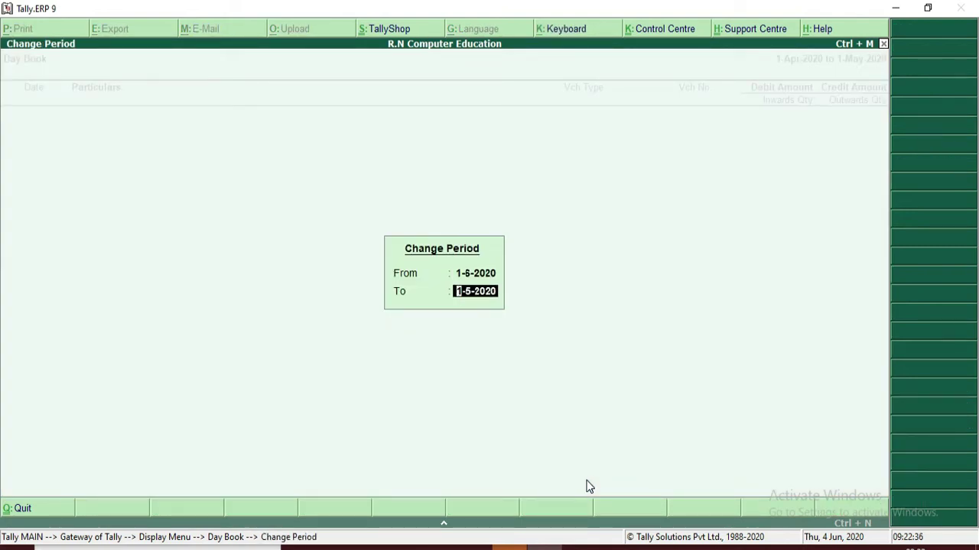
{"action": "type", "text": "1-7"}
{"action": "key", "text": "Return"}
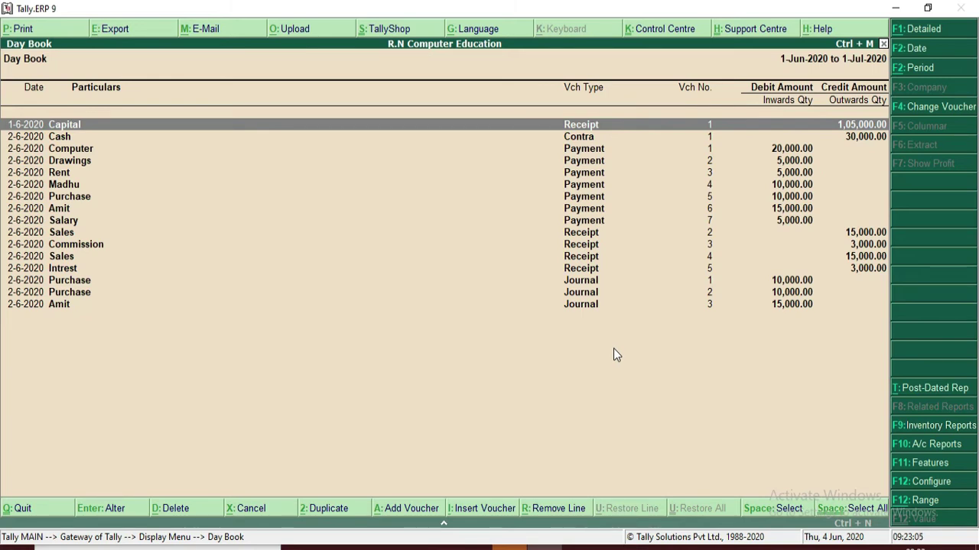
Filter the Day Book to show only vouchers of the Payment type.
{"action": "key", "text": "F4"}
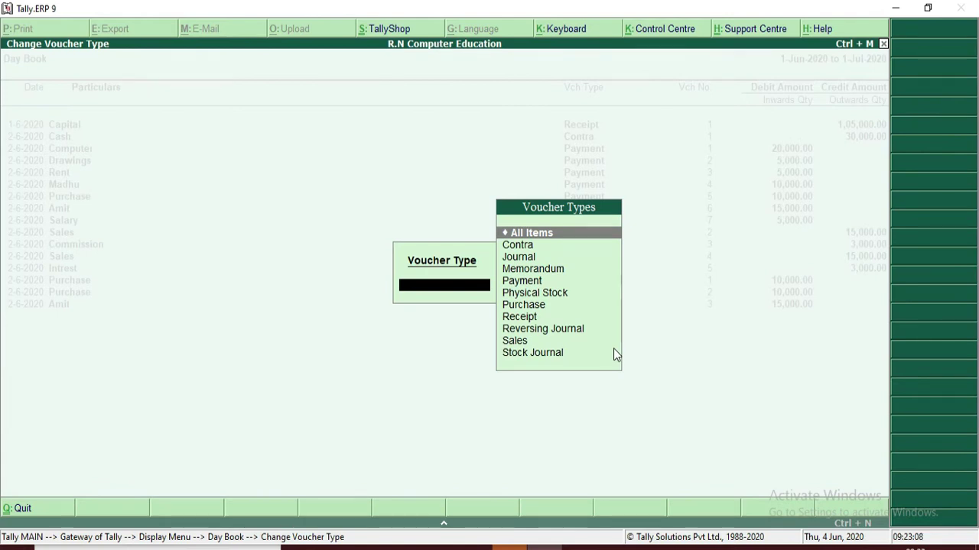
{"action": "key", "text": "Down"}
{"action": "key", "text": "Down"}
{"action": "key", "text": "Down"}
{"action": "key", "text": "Down"}
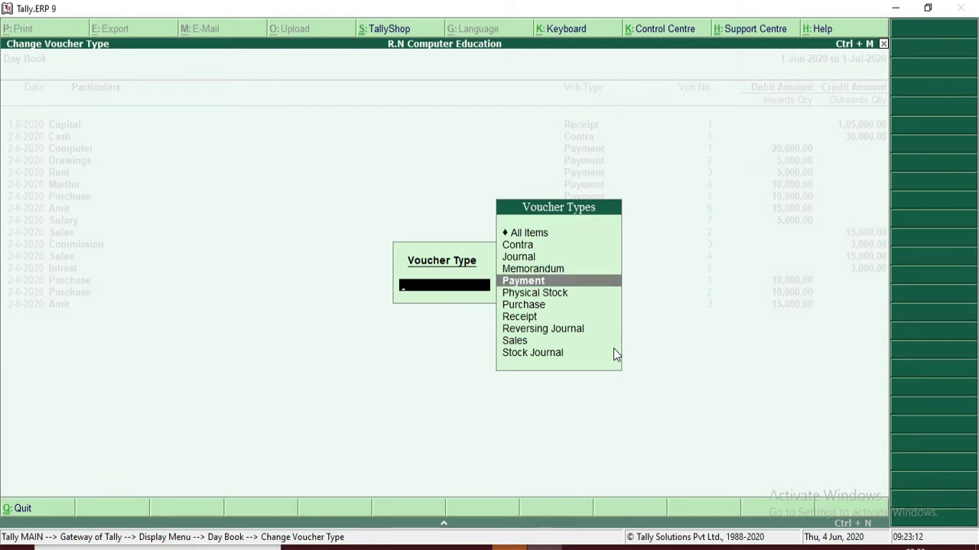
{"action": "key", "text": "Return"}
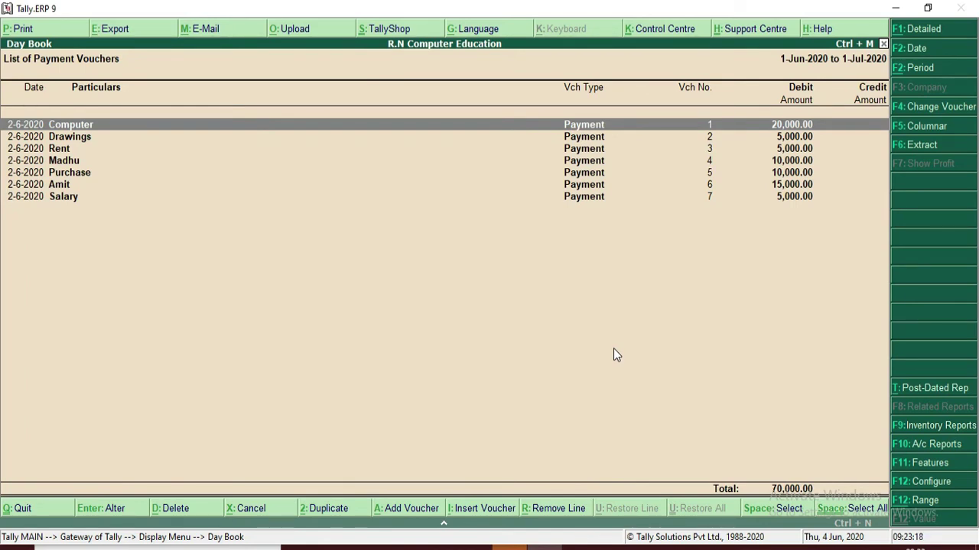
Reset the Day Book's voucher type filter to All Items.
{"action": "key", "text": "F4"}
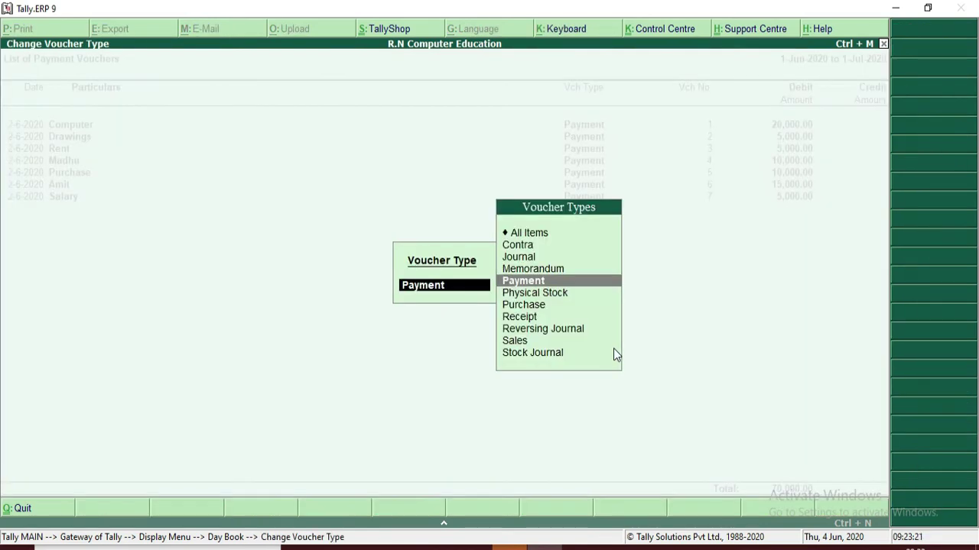
{"action": "key", "text": "Up"}
{"action": "key", "text": "Up"}
{"action": "key", "text": "Up"}
{"action": "key", "text": "Up"}
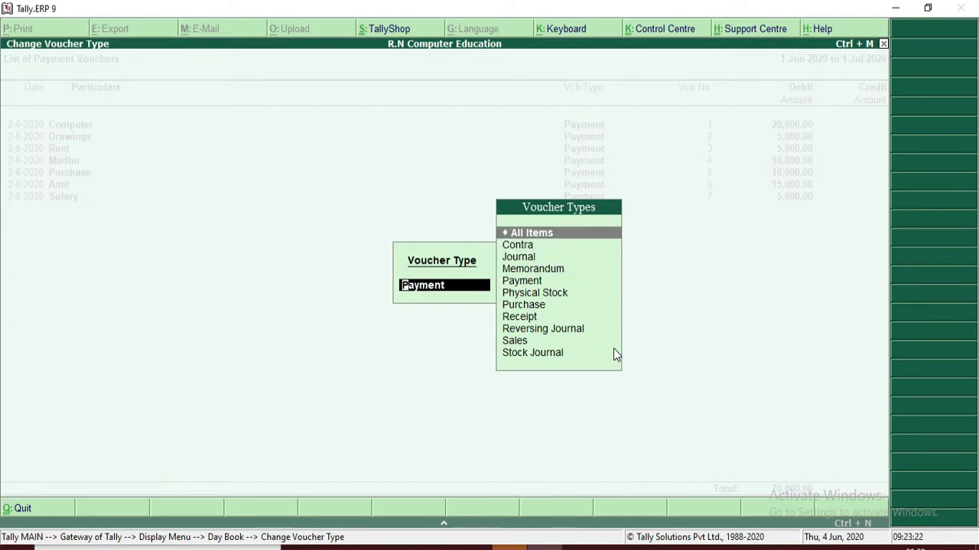
{"action": "key", "text": "Return"}
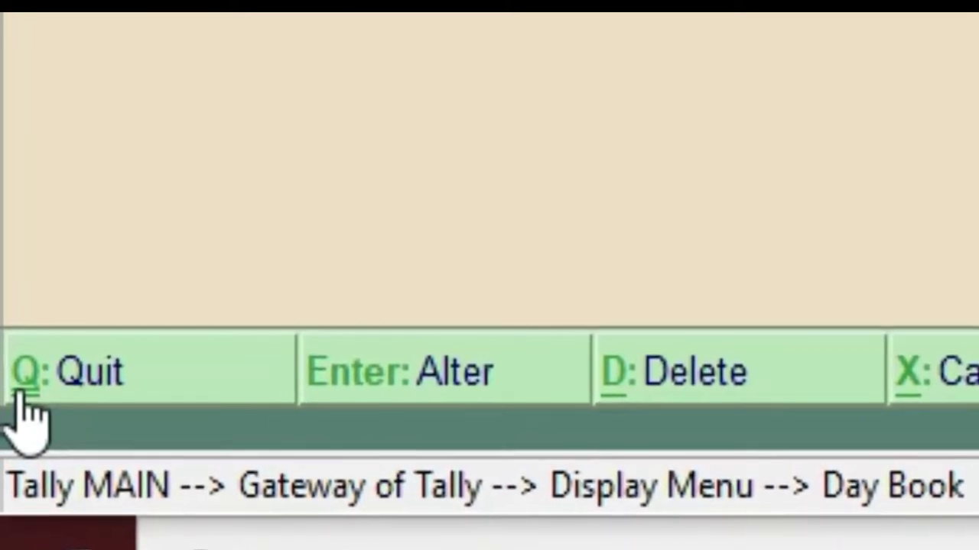
Quit and reopen the Day Book, and clear its date to list the vouchers of all dates.
{"action": "left_click", "coordinate": [22, 396]}
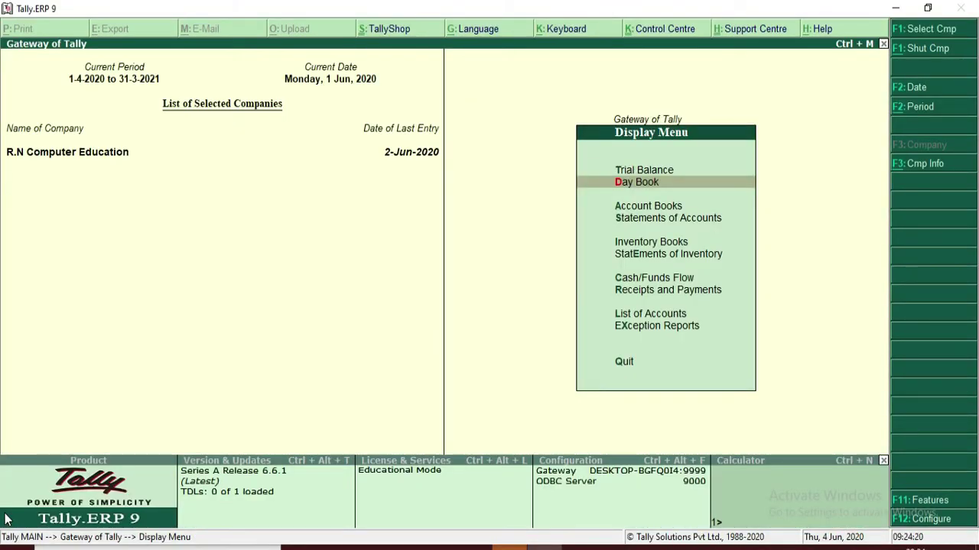
{"action": "key", "text": "Return"}
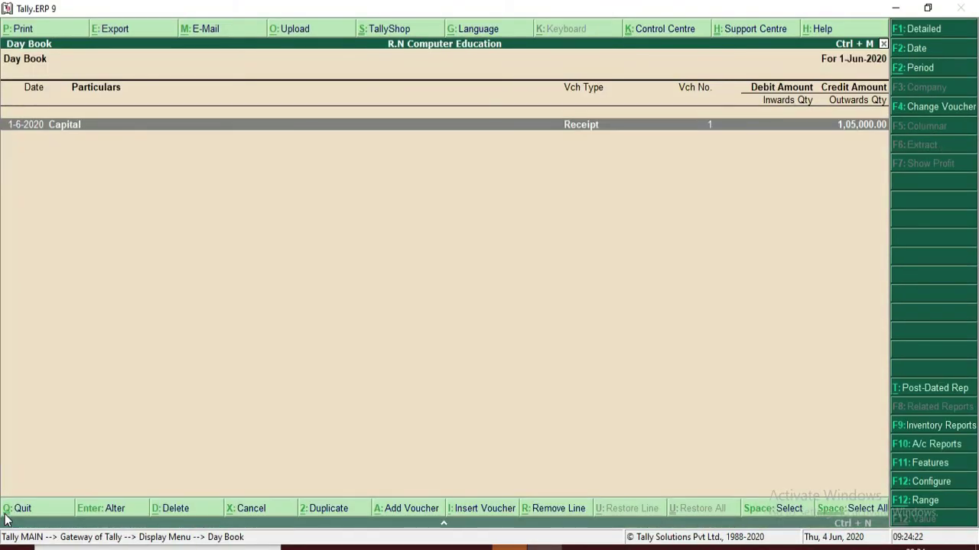
{"action": "key", "text": "F2"}
{"action": "type", "text": "2"}
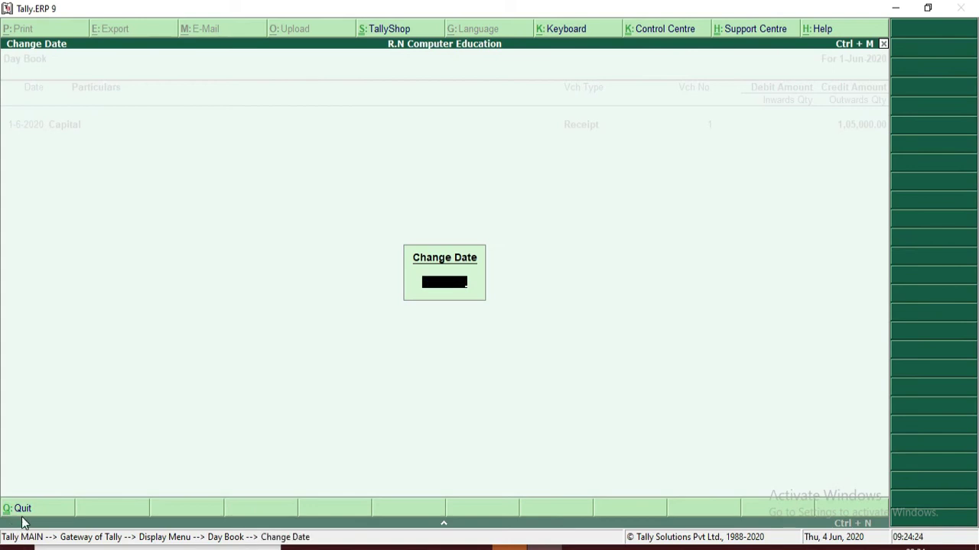
{"action": "key", "text": "Return"}
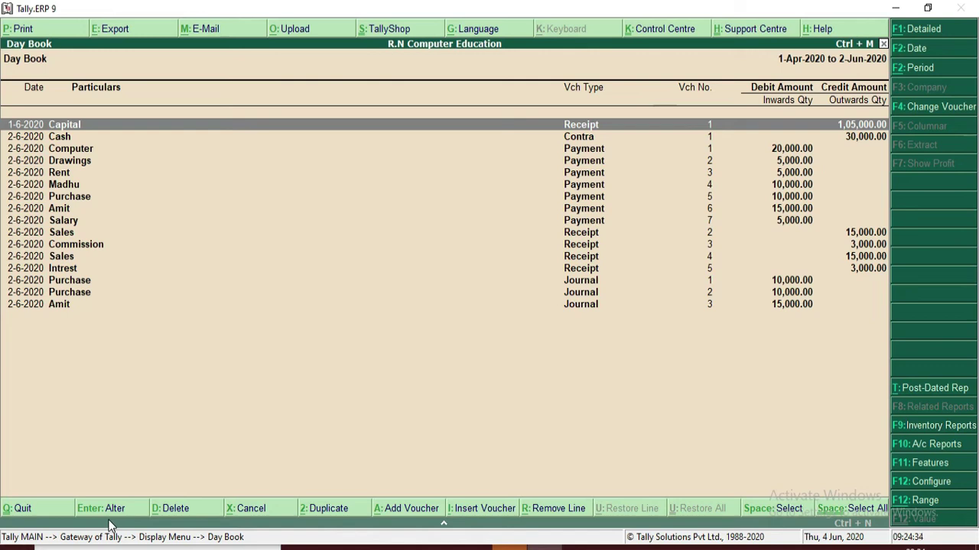
Open the Cash contra voucher No. 1 of 2-6-2020 for alteration and set its Cash credit amount to 25000.
{"action": "key", "text": "Down"}
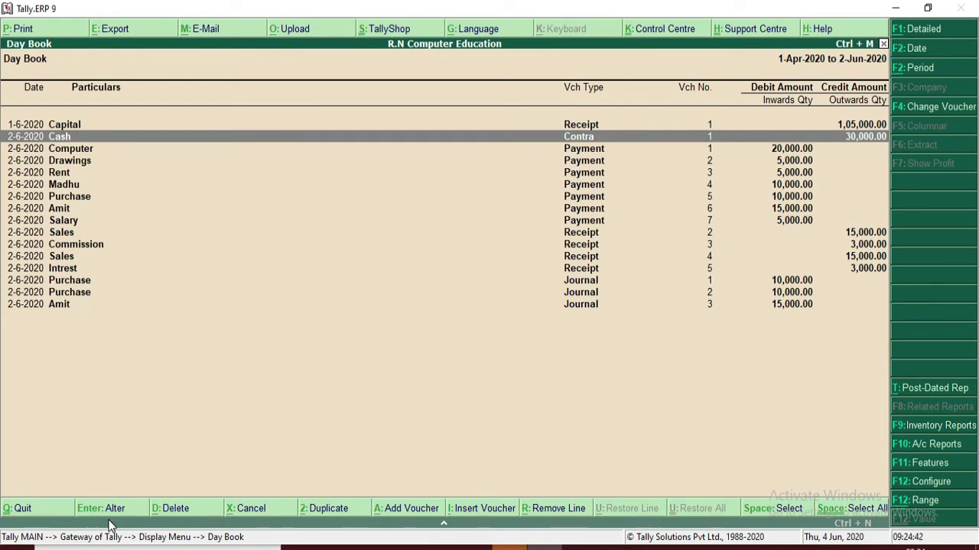
{"action": "key", "text": "Return"}
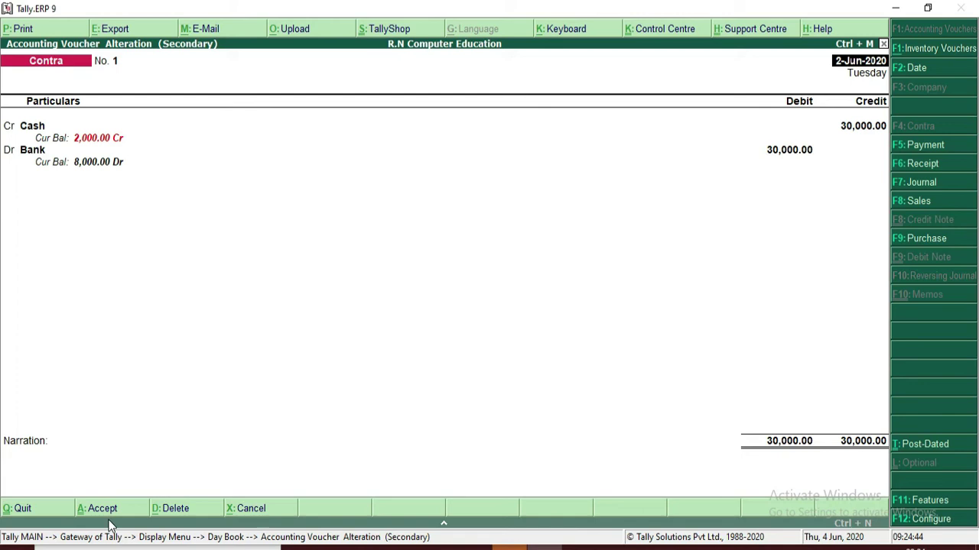
{"action": "key", "text": "Return"}
{"action": "key", "text": "Return"}
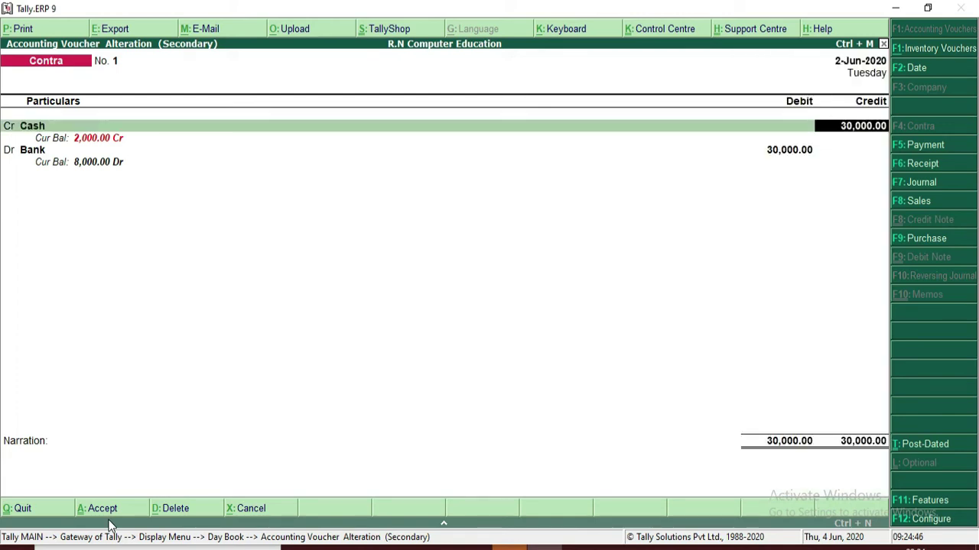
{"action": "type", "text": "25000"}
{"action": "key", "text": "Return"}
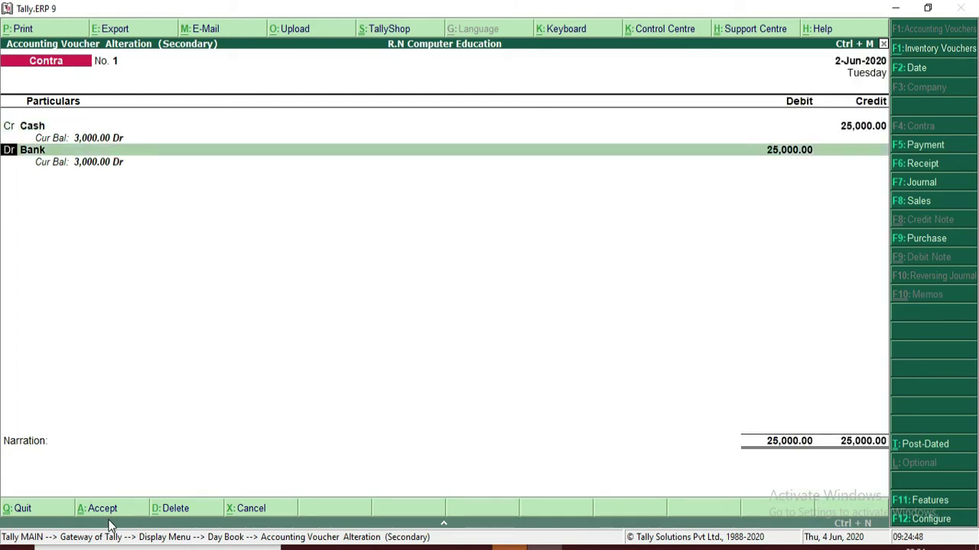
Set the Bank cash denominations to 12 notes of 2000 and 2 notes of 500, and accept the altered contra voucher.
{"action": "key", "text": "Return"}
{"action": "key", "text": "Return"}
{"action": "key", "text": "Return"}
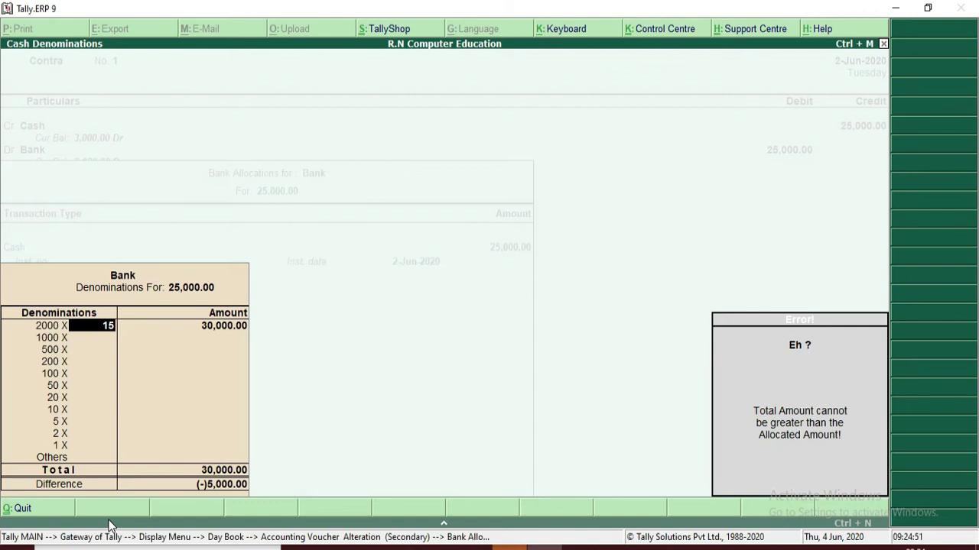
{"action": "type", "text": "12"}
{"action": "key", "text": "Return"}
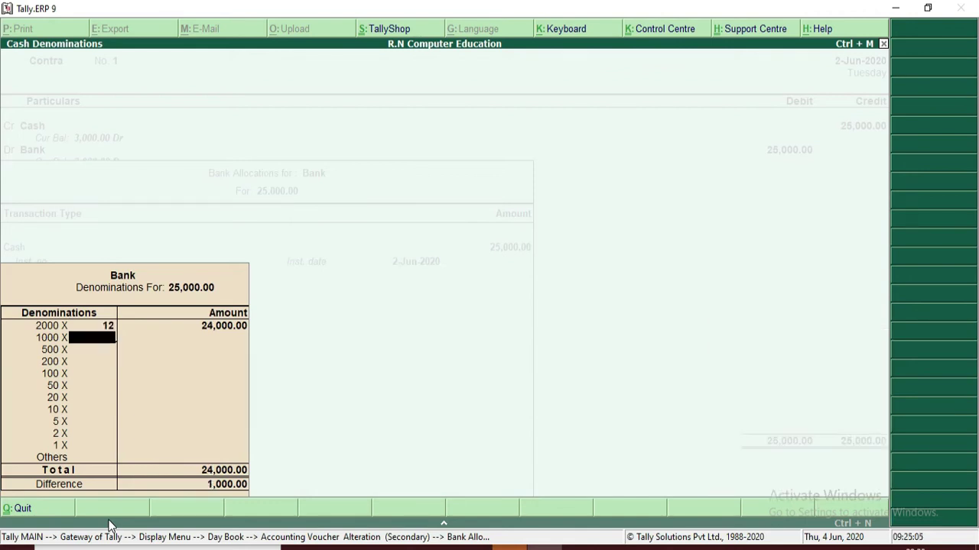
{"action": "key", "text": "Return"}
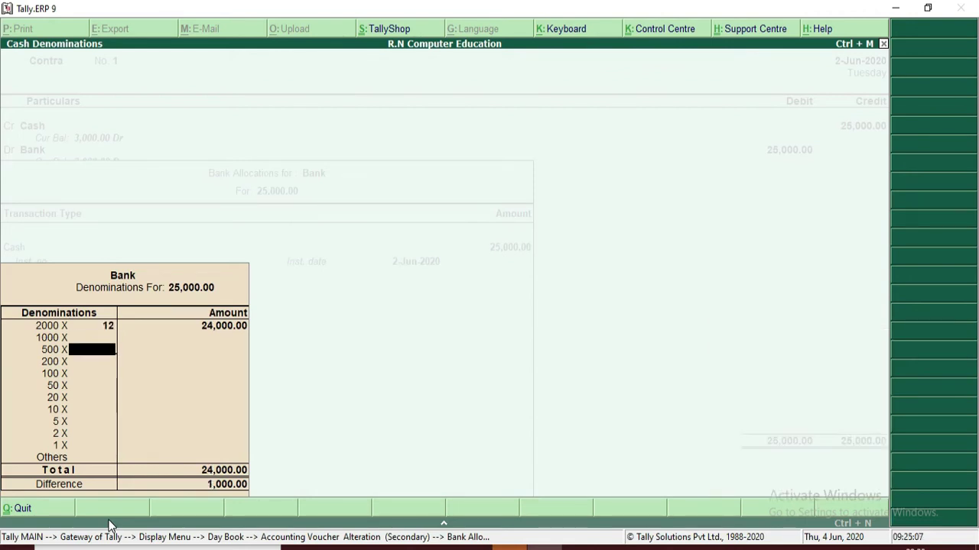
{"action": "type", "text": "2"}
{"action": "key", "text": "Return"}
{"action": "key", "text": "Return"}
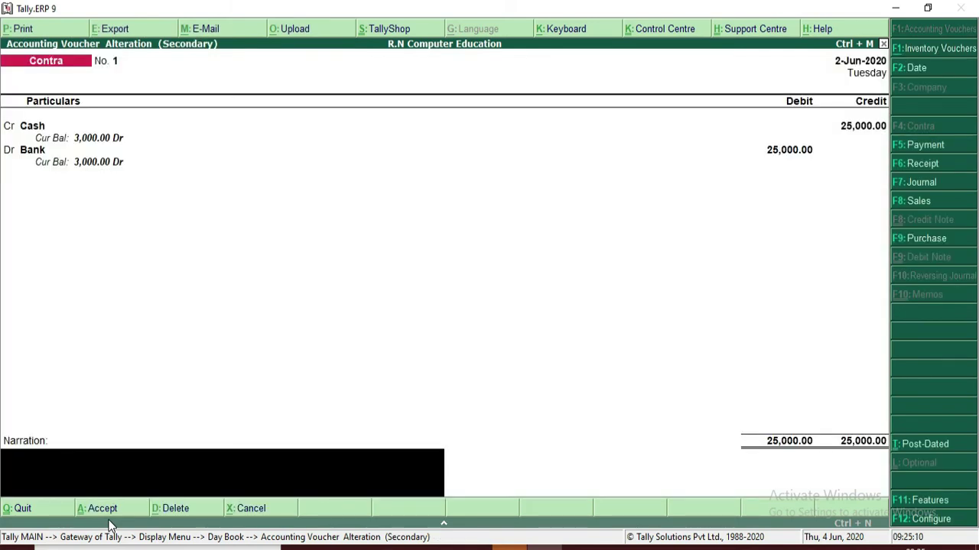
{"action": "left_click", "coordinate": [107, 518]}
{"action": "left_click", "coordinate": [108, 517]}
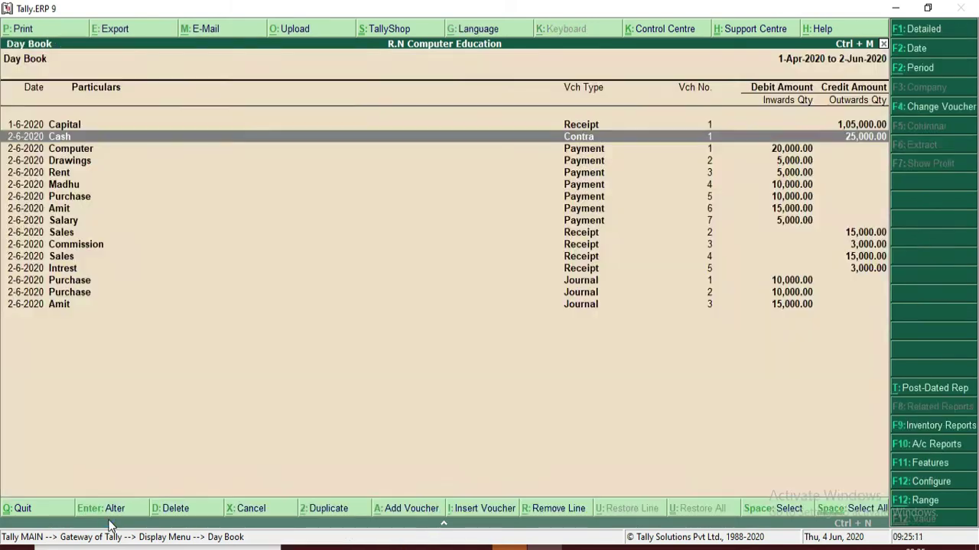
Reopen the Cash contra voucher No. 1 of 2-6-2020 to view it, and quit it without altering anything.
{"action": "left_click", "coordinate": [108, 517]}
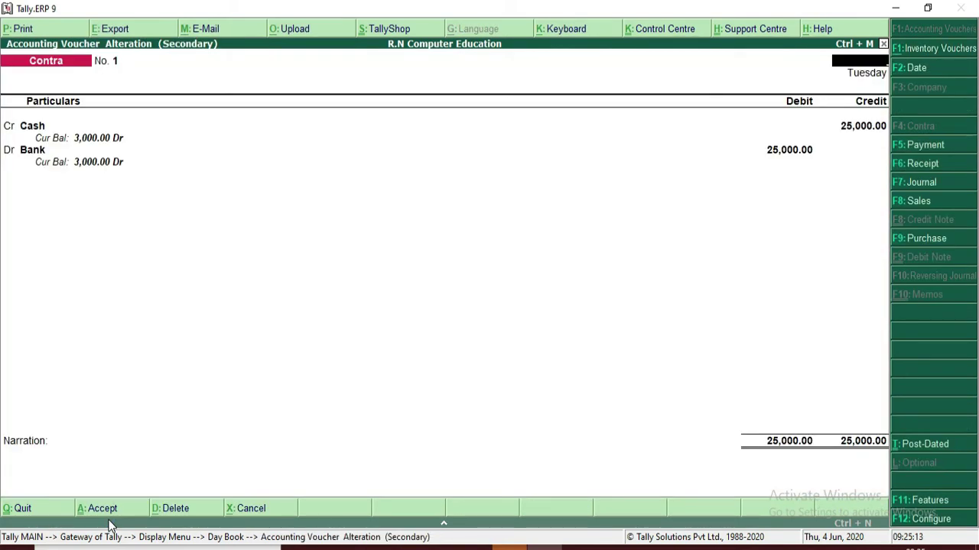
{"action": "key", "text": "Escape"}
{"action": "key", "text": "y"}
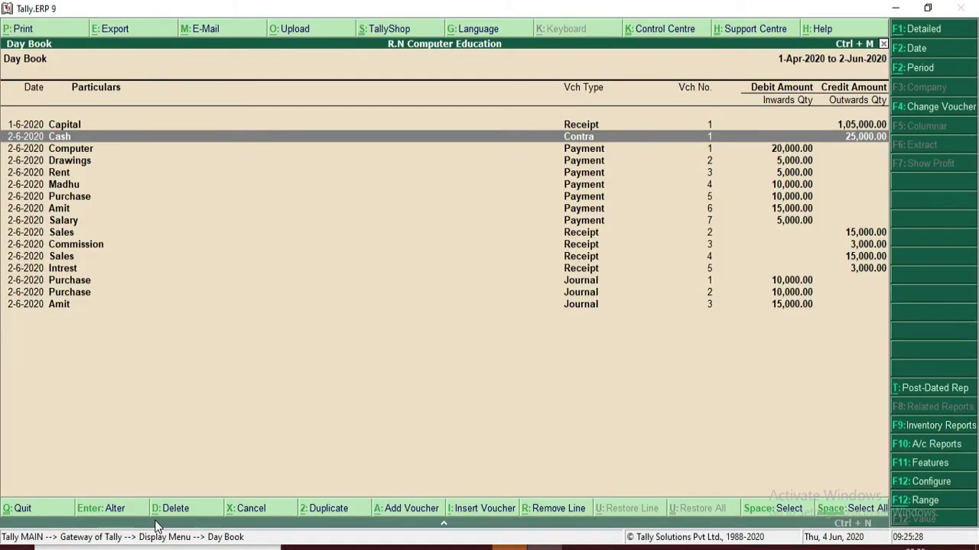
Delete the Cash contra voucher No. 1 of 2-6-2020 from the Day Book.
{"action": "key", "text": "alt+d"}
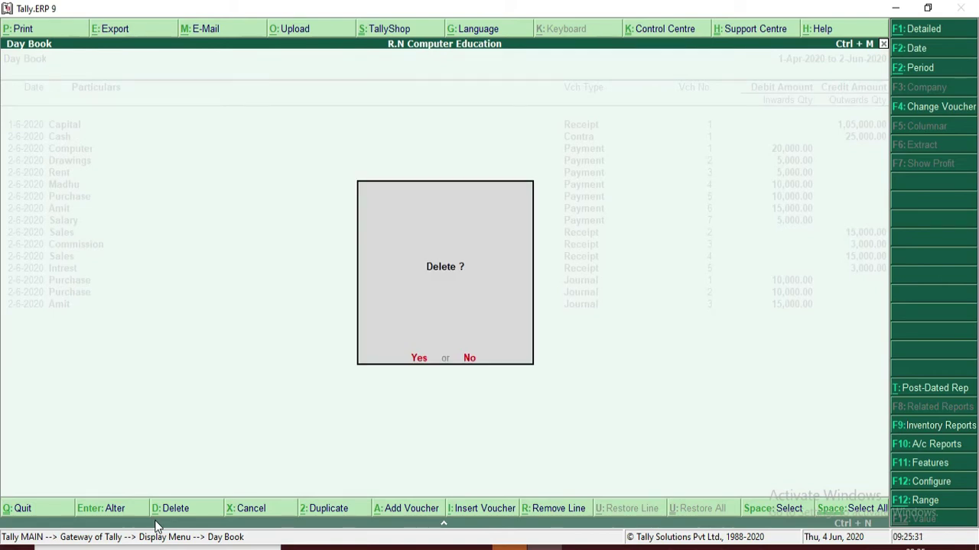
{"action": "key", "text": "y"}
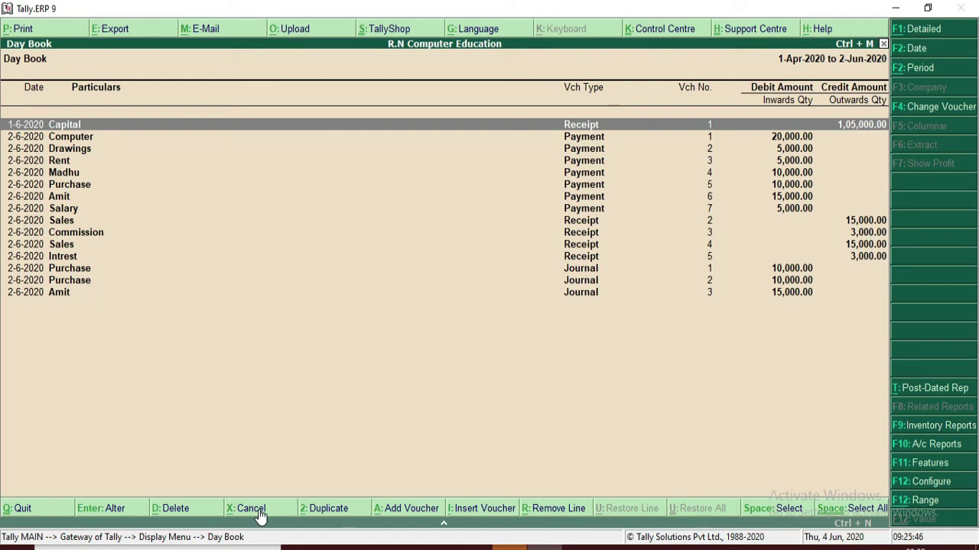
Cancel the Drawings payment voucher No. 2 of 2-6-2020.
{"action": "key", "text": "Down"}
{"action": "key", "text": "Down"}
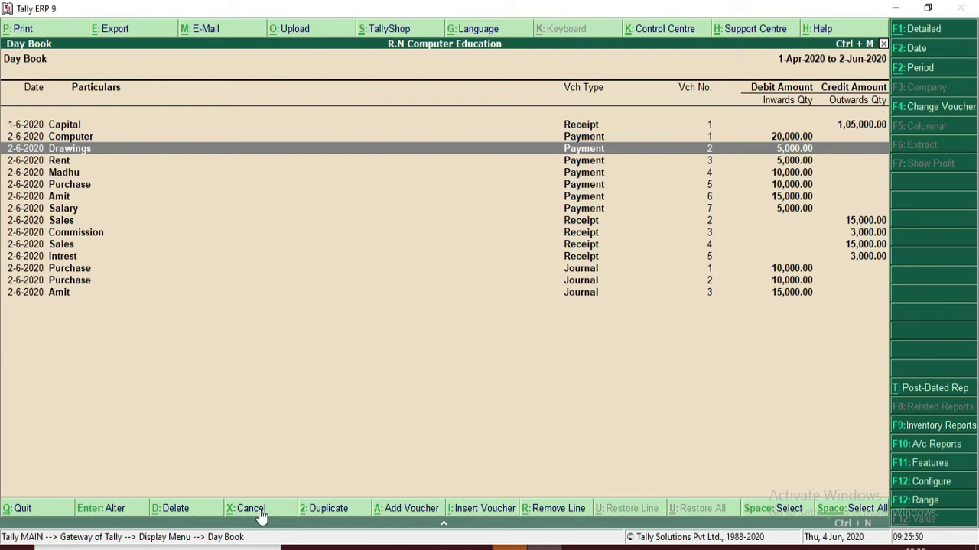
{"action": "left_click", "coordinate": [250, 508]}
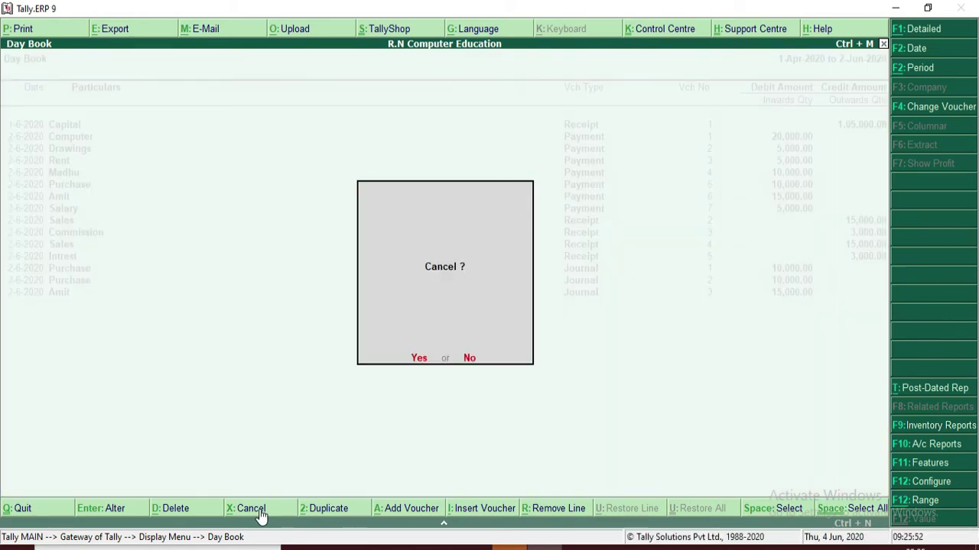
{"action": "key", "text": "y"}
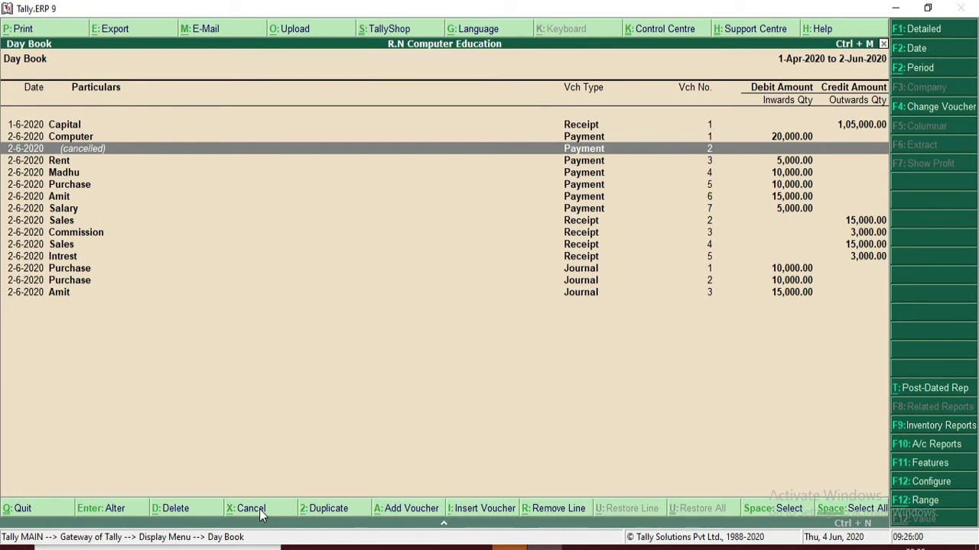
Open the cancelled payment voucher No. 2 to examine its contents, and return to the Day Book.
{"action": "key", "text": "Return"}
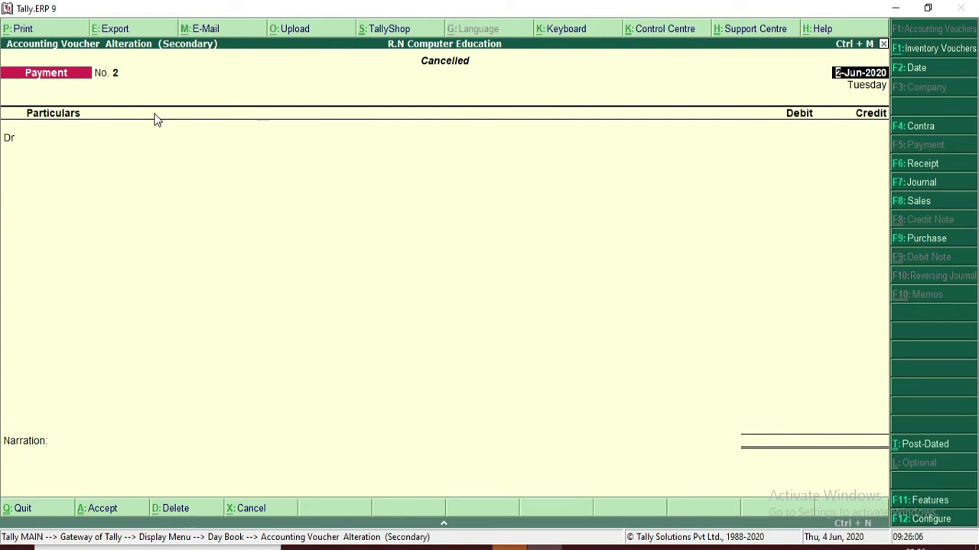
{"action": "key", "text": "BackSpace"}
{"action": "key", "text": "Escape"}
{"action": "key", "text": "Return"}
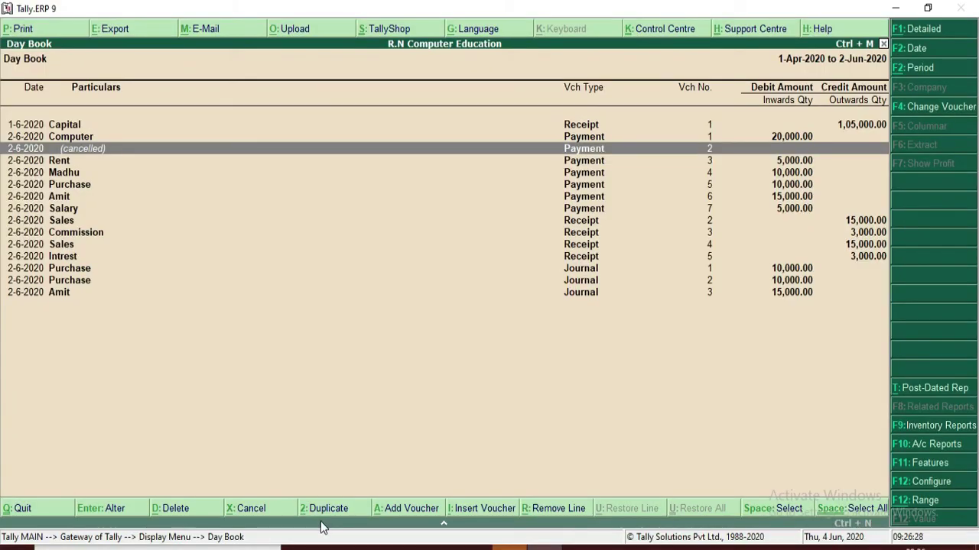
Duplicate the Rent payment voucher No. 3 with the date 1-7-2020, keeping its accounts and amount, and accept it.
{"action": "key", "text": "Down"}
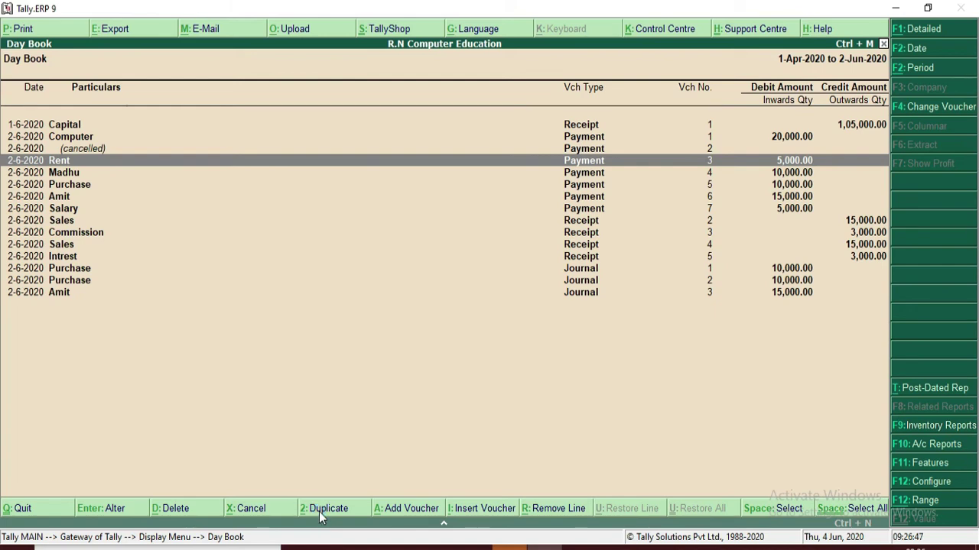
{"action": "left_click", "coordinate": [321, 517]}
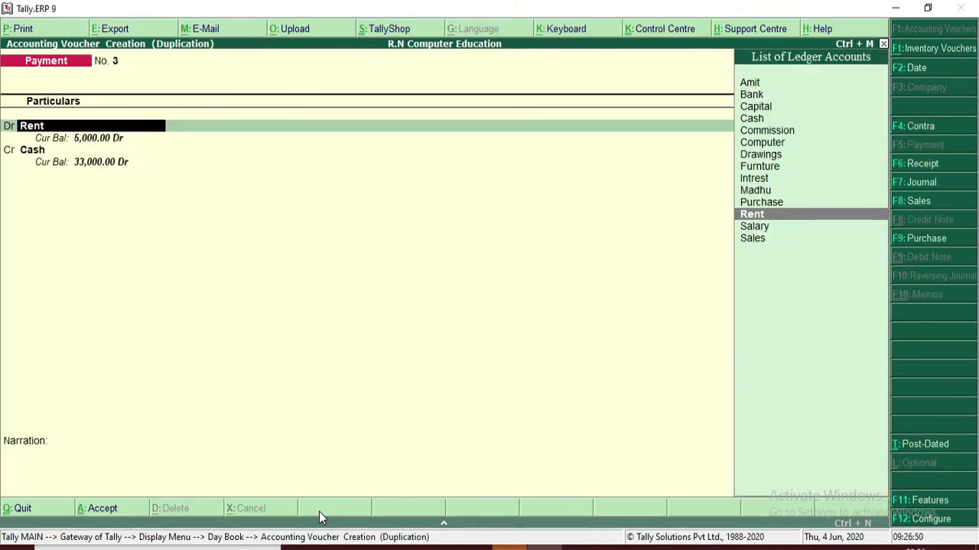
{"action": "key", "text": "F2"}
{"action": "type", "text": "1-7"}
{"action": "key", "text": "Return"}
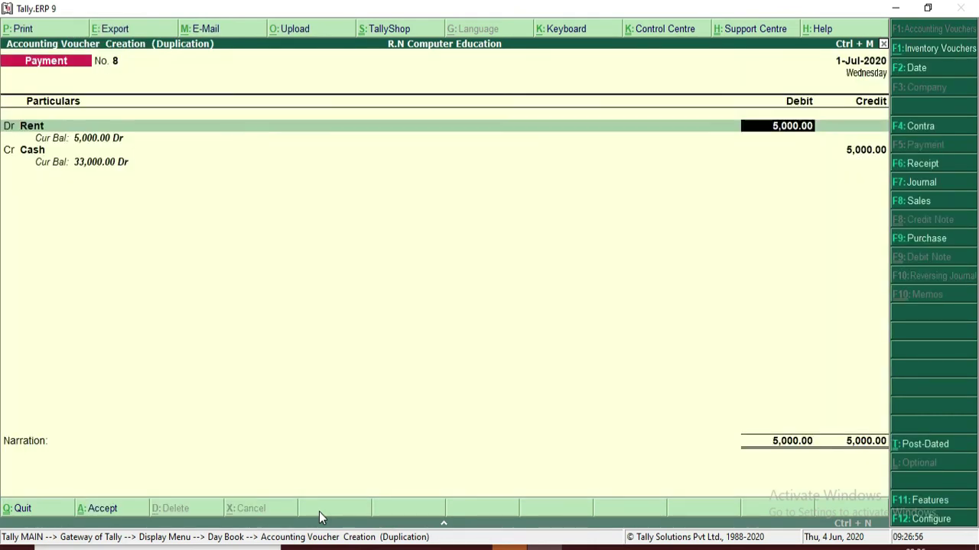
{"action": "key", "text": "Return"}
{"action": "key", "text": "Return"}
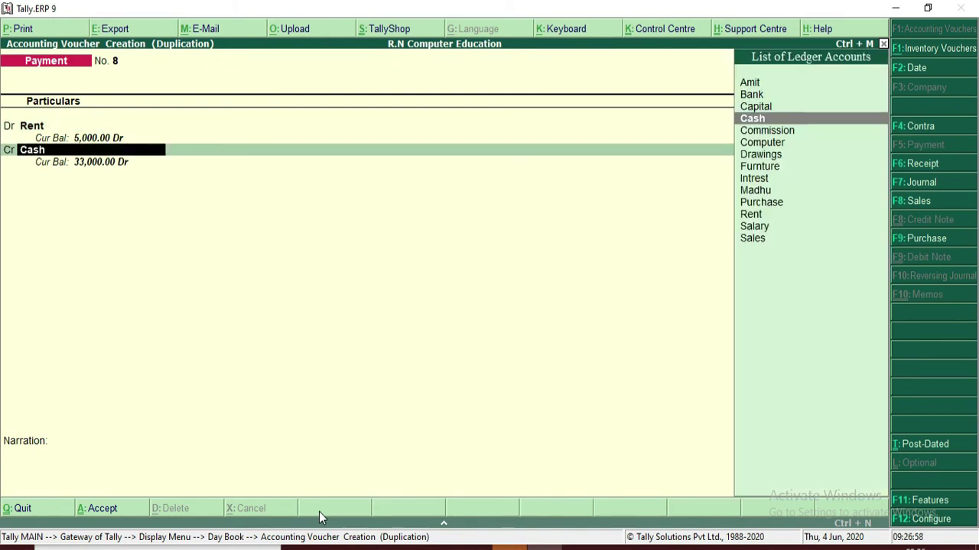
{"action": "key", "text": "ctrl+a"}
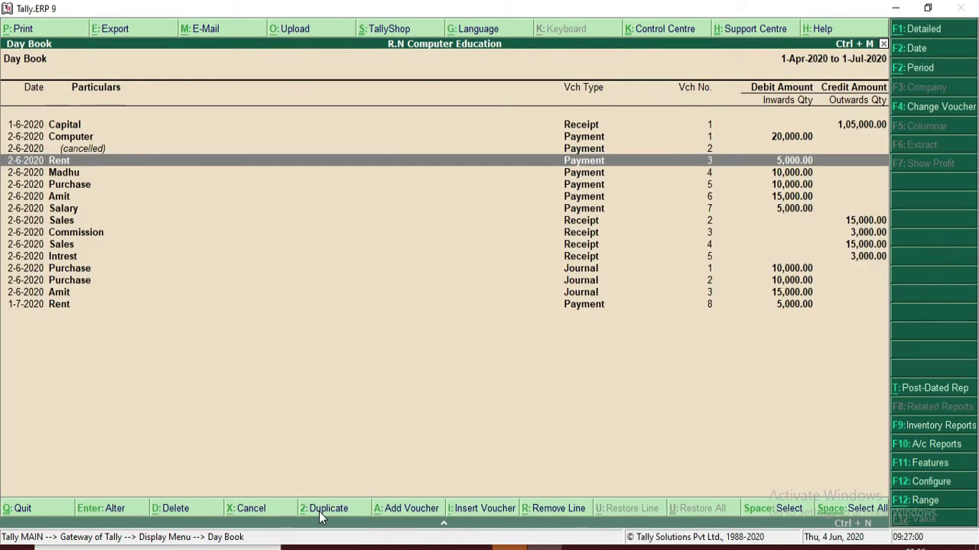
Add a payment voucher after the Rent entry of 1-7-2020, debiting Salary 2500 and crediting Bank, and accept it.
{"action": "key", "text": "Down"}
{"action": "key", "text": "Down"}
{"action": "key", "text": "Down"}
{"action": "key", "text": "Down"}
{"action": "key", "text": "Down"}
{"action": "key", "text": "Down"}
{"action": "key", "text": "Down"}
{"action": "key", "text": "Down"}
{"action": "key", "text": "Down"}
{"action": "key", "text": "Down"}
{"action": "key", "text": "Down"}
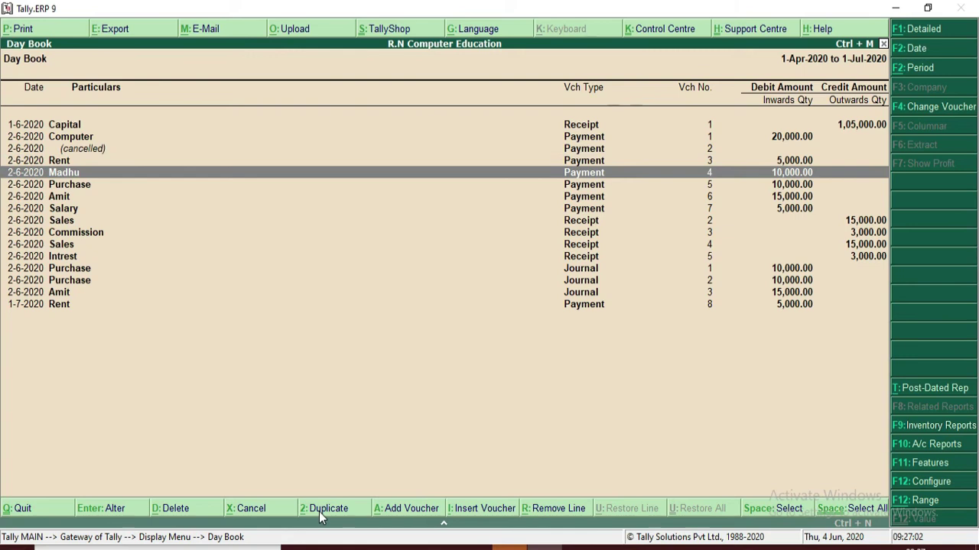
{"action": "key", "text": "Down"}
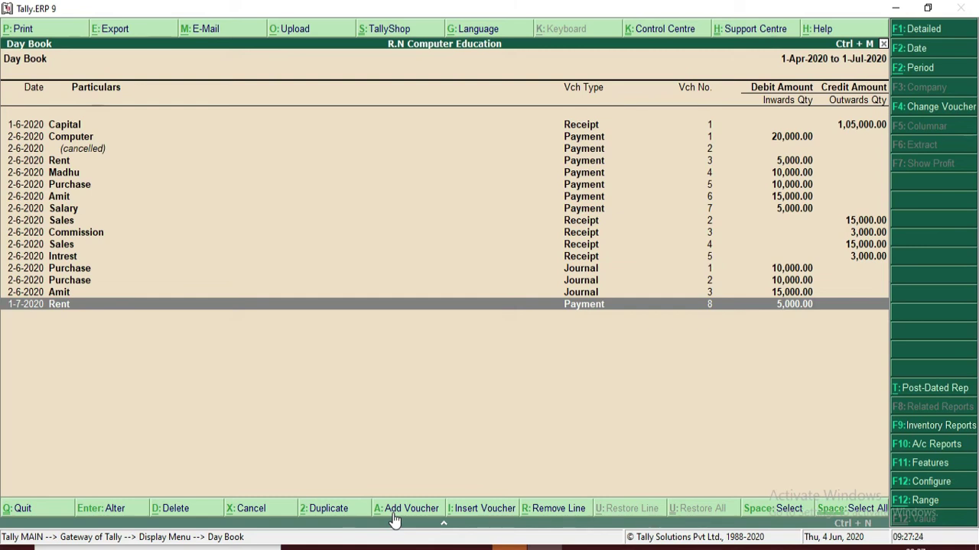
{"action": "left_click", "coordinate": [394, 518]}
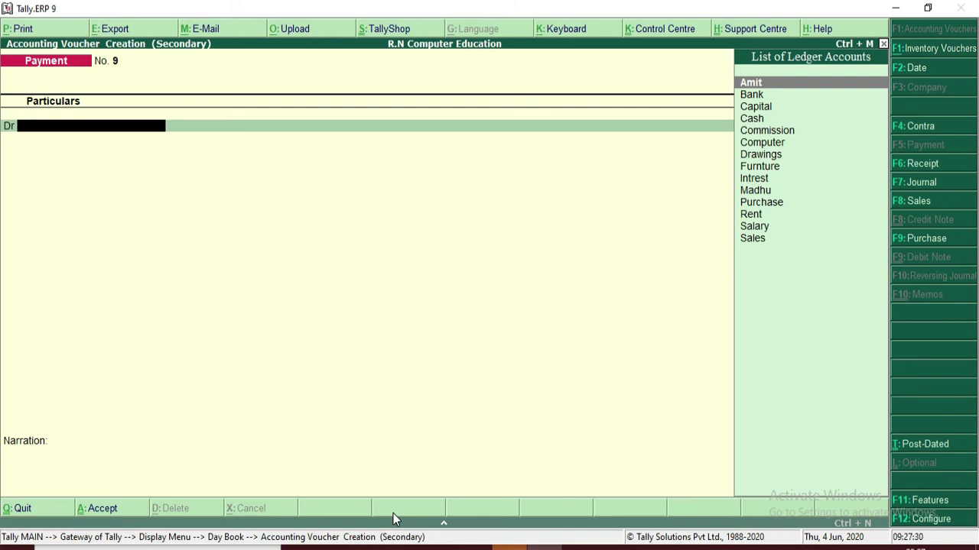
{"action": "type", "text": "Sa"}
{"action": "key", "text": "Return"}
{"action": "type", "text": "2500"}
{"action": "key", "text": "Return"}
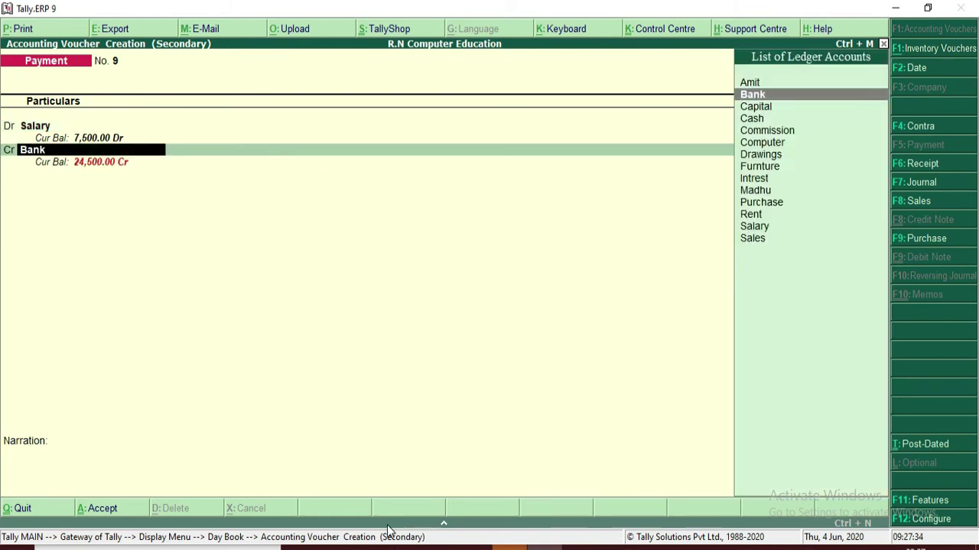
{"action": "key", "text": "ctrl+a"}
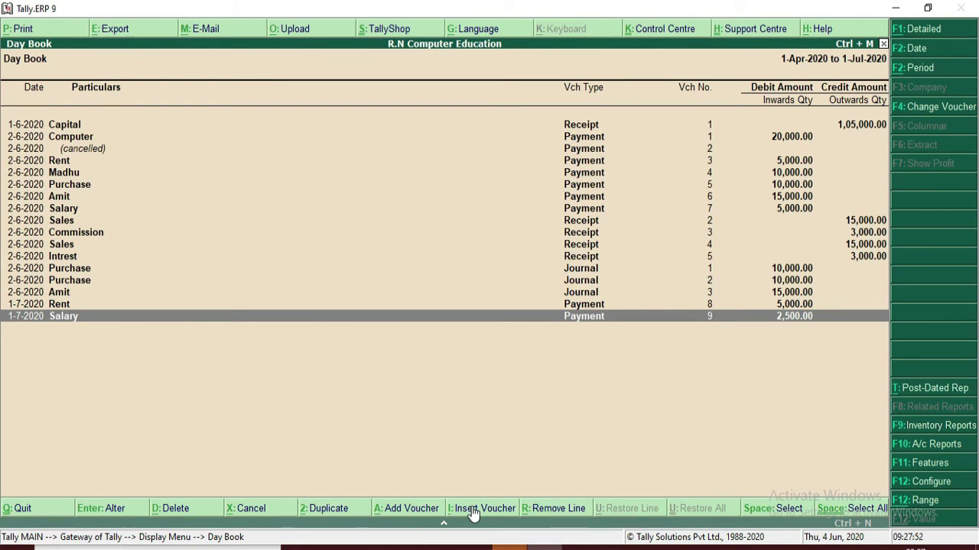
{"action": "left_click", "coordinate": [472, 509]}
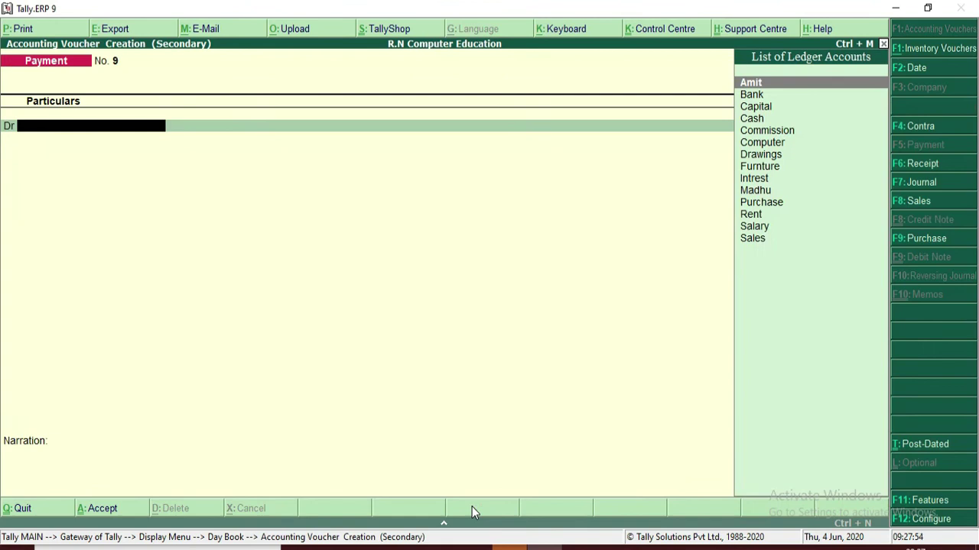
{"action": "key", "text": "Escape"}
{"action": "key", "text": "y"}
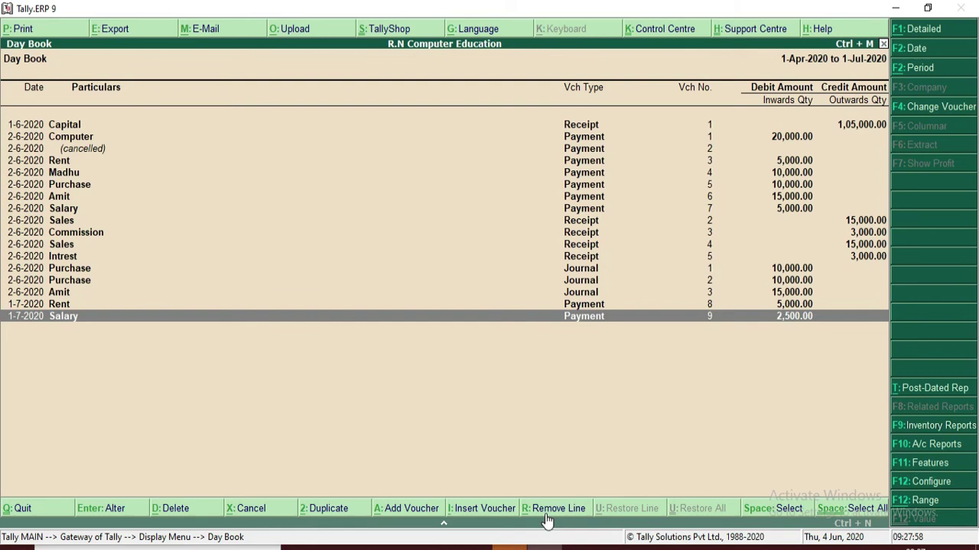
Remove the line of the Computer payment voucher No. 1 from the Day Book list.
{"action": "key", "text": "Up"}
{"action": "key", "text": "Up"}
{"action": "key", "text": "Up"}
{"action": "key", "text": "Up"}
{"action": "key", "text": "Up"}
{"action": "key", "text": "Up"}
{"action": "key", "text": "Up"}
{"action": "key", "text": "Up"}
{"action": "key", "text": "Up"}
{"action": "key", "text": "Up"}
{"action": "key", "text": "Up"}
{"action": "key", "text": "Up"}
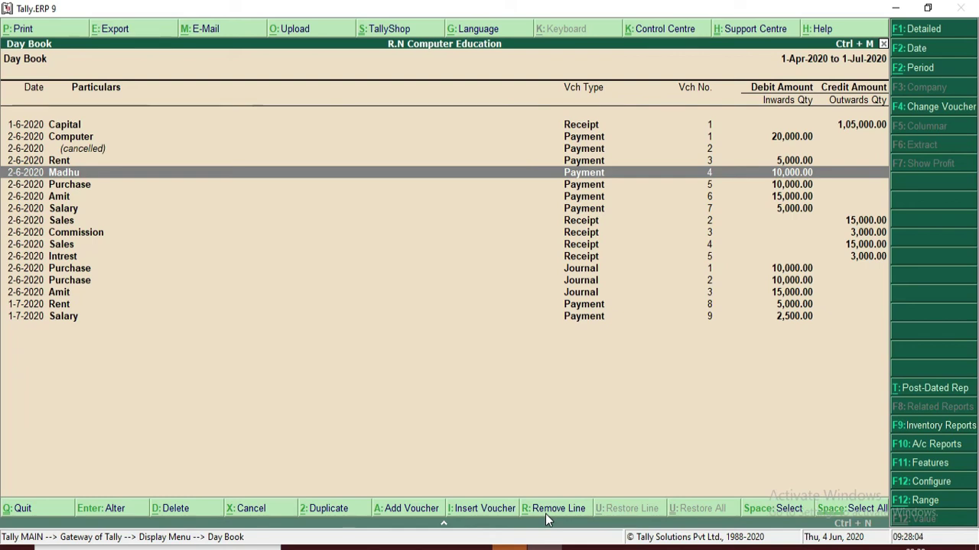
{"action": "key", "text": "Up"}
{"action": "key", "text": "Down"}
{"action": "key", "text": "Up"}
{"action": "key", "text": "Up"}
{"action": "key", "text": "Up"}
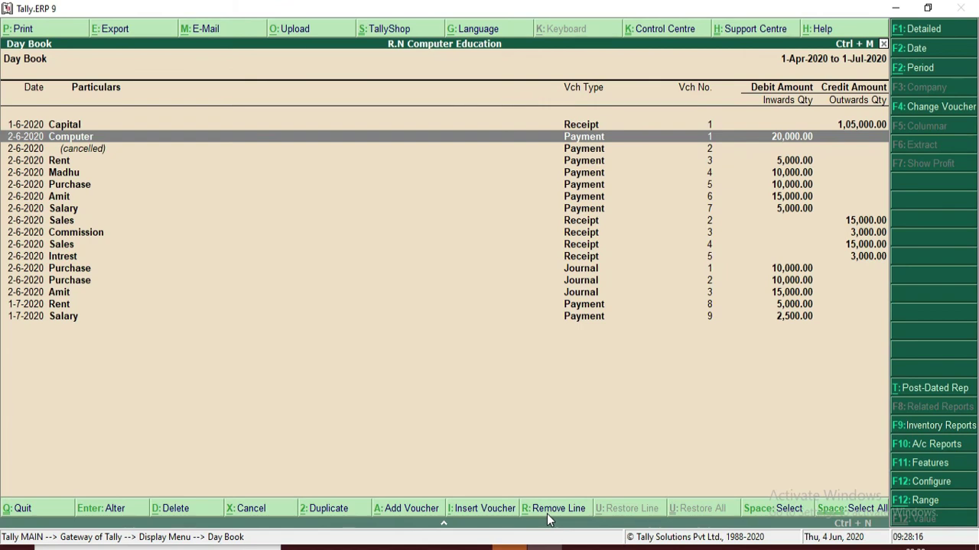
{"action": "left_click", "coordinate": [547, 513]}
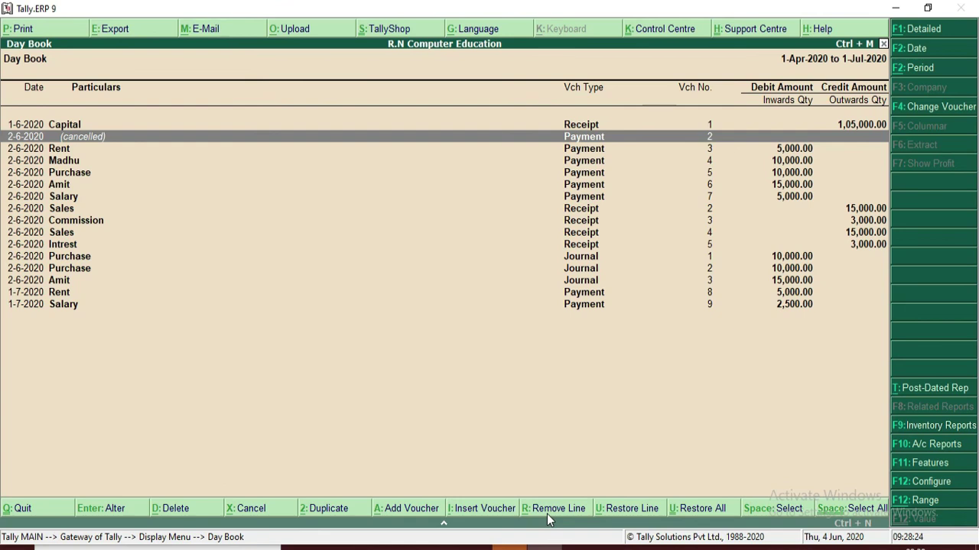
Restore the last removed line to the Day Book list.
{"action": "key", "text": "Down"}
{"action": "key", "text": "Down"}
{"action": "key", "text": "Down"}
{"action": "key", "text": "Down"}
{"action": "key", "text": "Down"}
{"action": "key", "text": "Down"}
{"action": "key", "text": "Down"}
{"action": "key", "text": "Down"}
{"action": "key", "text": "Down"}
{"action": "key", "text": "Down"}
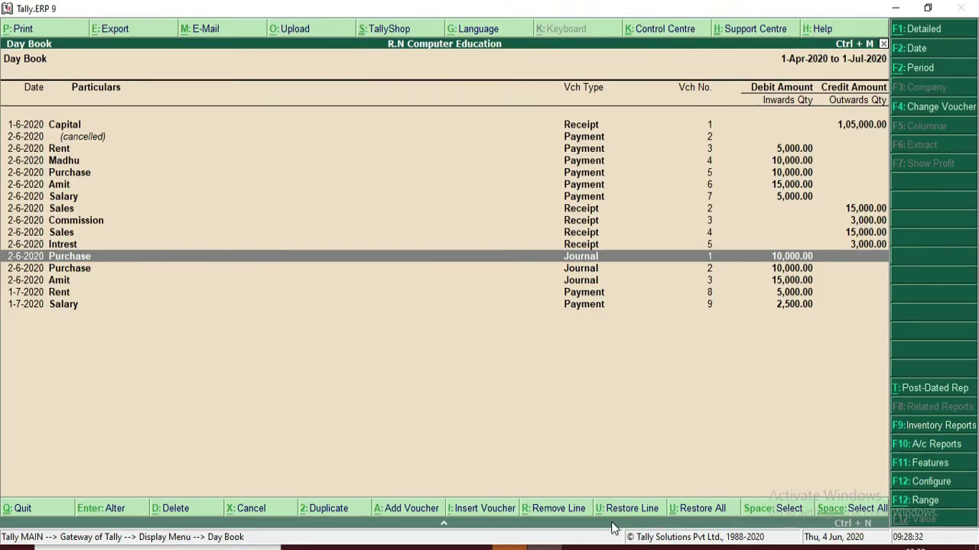
{"action": "key", "text": "ctrl+u"}
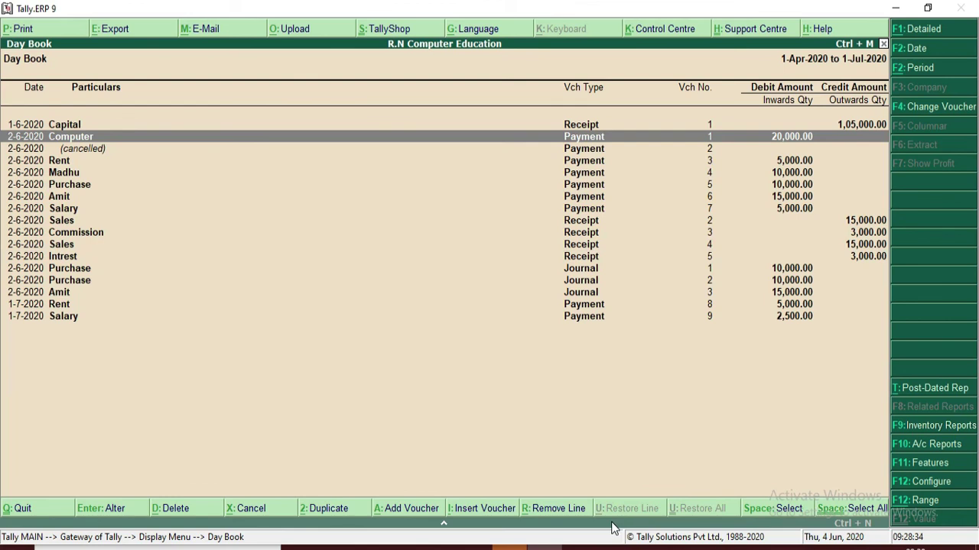
Remove ten consecutive lines from the Computer payment No. 1 through the Sales receipt No. 4, and restore all removed lines.
{"action": "key", "text": "alt+r"}
{"action": "key", "text": "alt+r"}
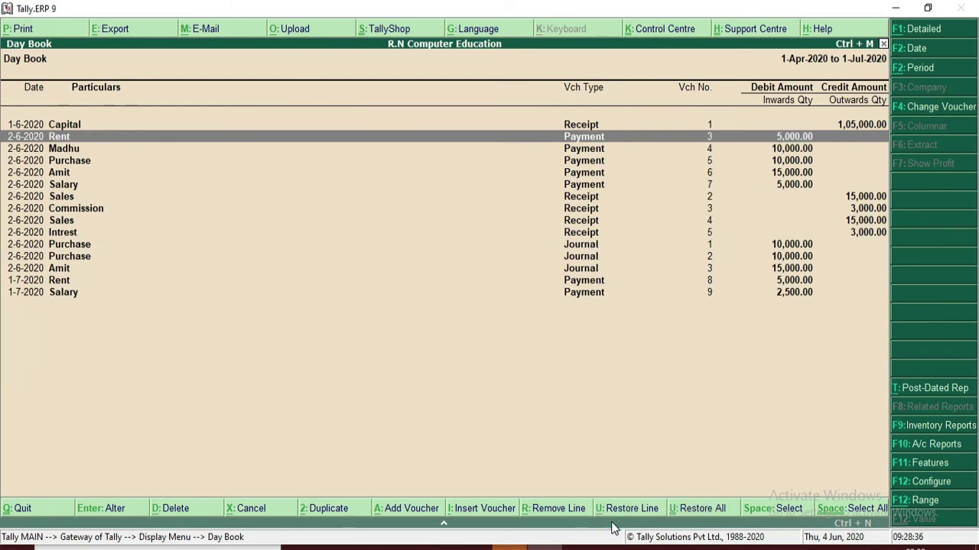
{"action": "key", "text": "alt+r"}
{"action": "key", "text": "alt+r"}
{"action": "key", "text": "alt+r"}
{"action": "key", "text": "alt+r"}
{"action": "key", "text": "alt+r"}
{"action": "key", "text": "alt+r"}
{"action": "key", "text": "alt+r"}
{"action": "key", "text": "alt+r"}
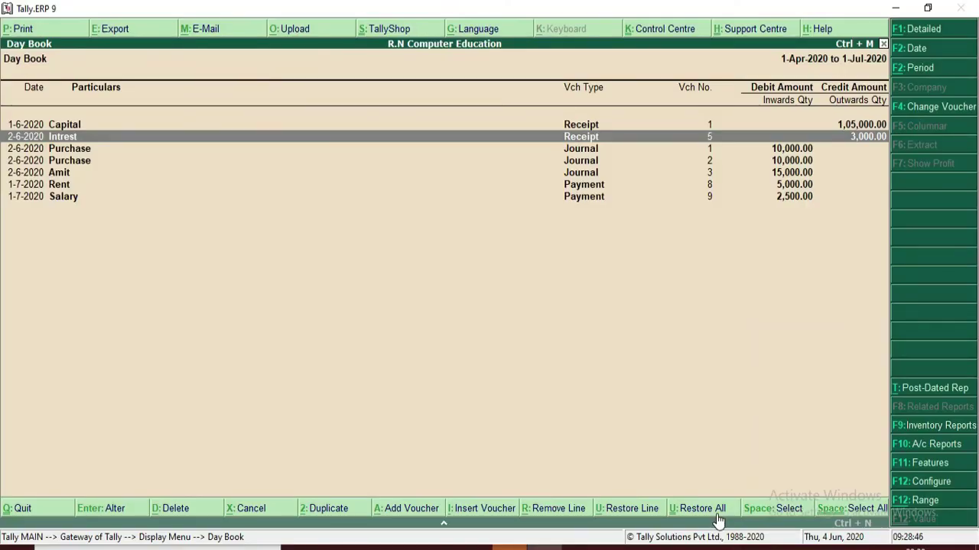
{"action": "left_click", "coordinate": [718, 521]}
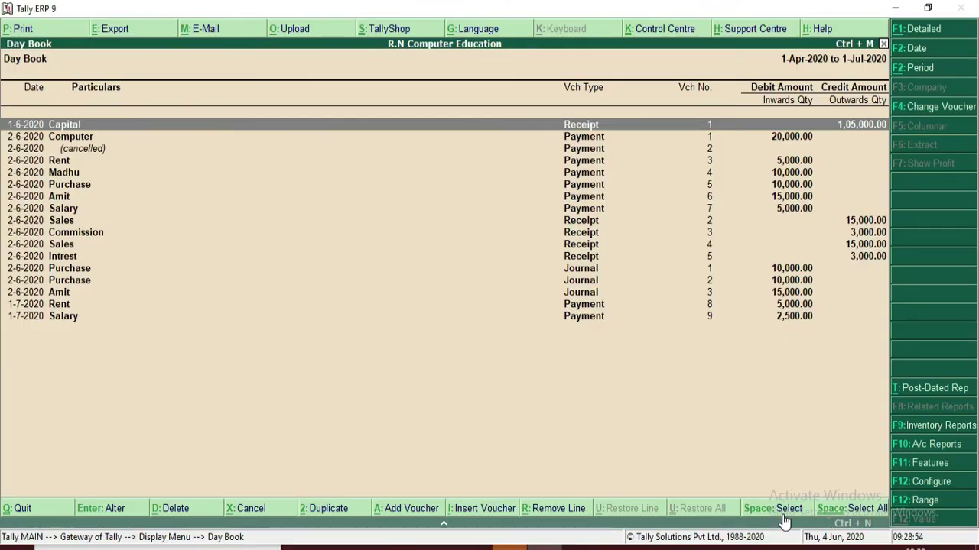
Select all vouchers in the Day Book and clear the selection.
{"action": "left_click", "coordinate": [784, 518]}
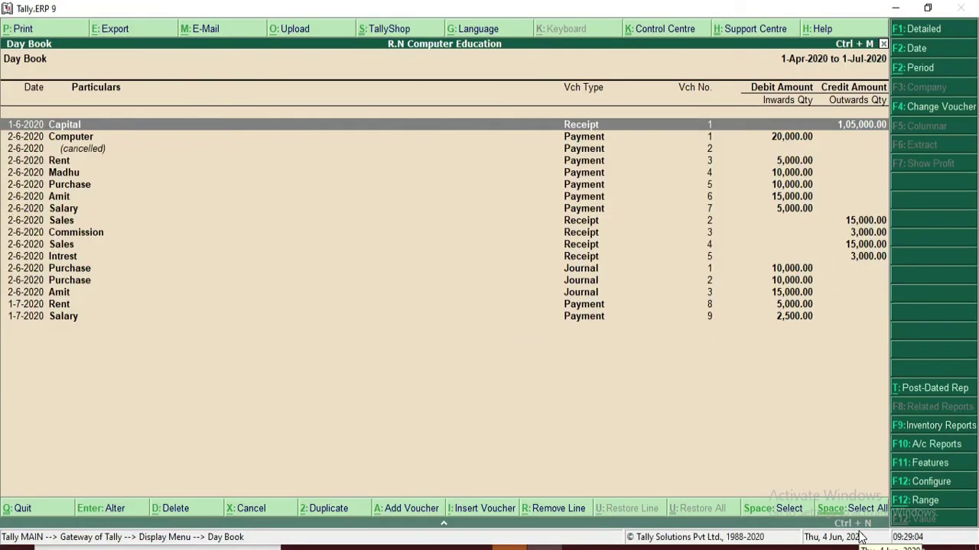
{"action": "key", "text": "ctrl+space"}
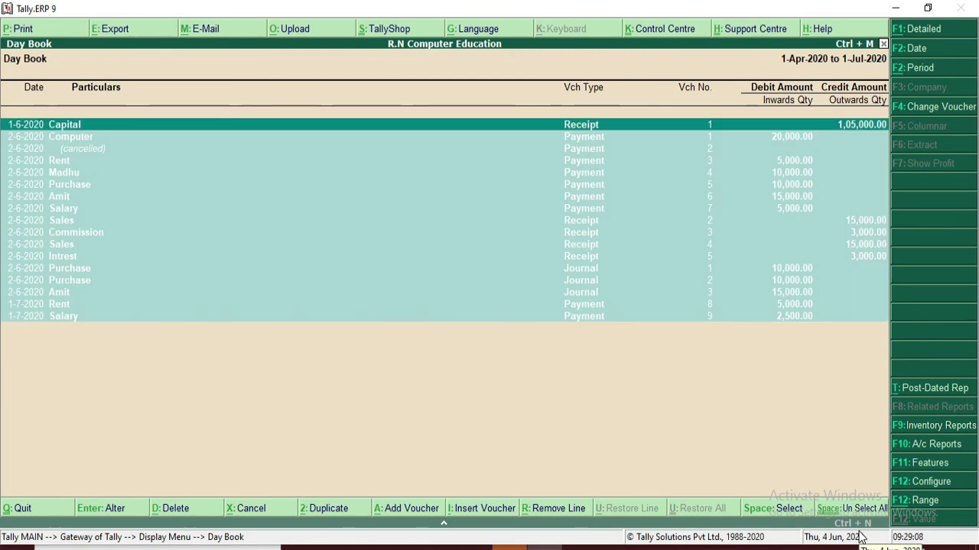
{"action": "key", "text": "ctrl+space"}
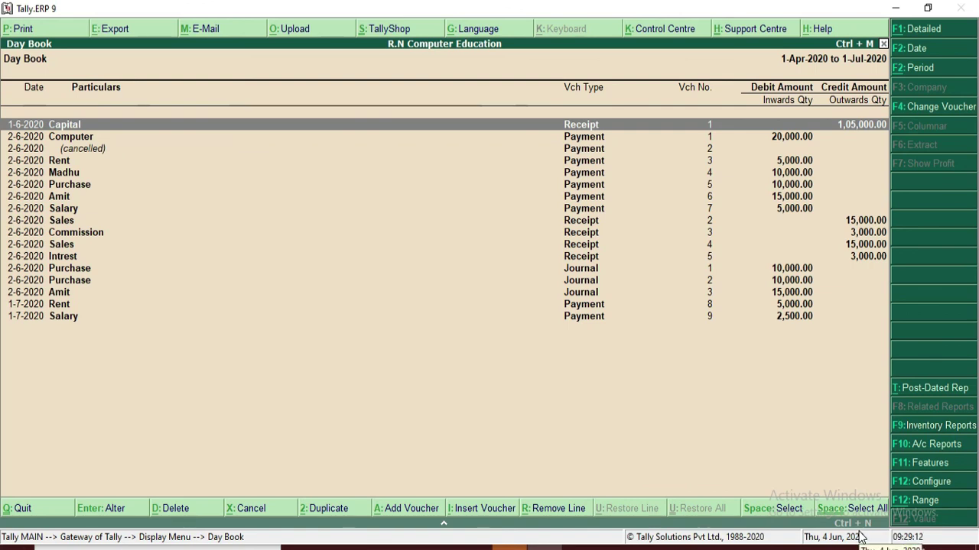
Select the Capital receipt No. 1, payment No. 4 and Salary payment No. 7, and delete the selected vouchers.
{"action": "key", "text": "space"}
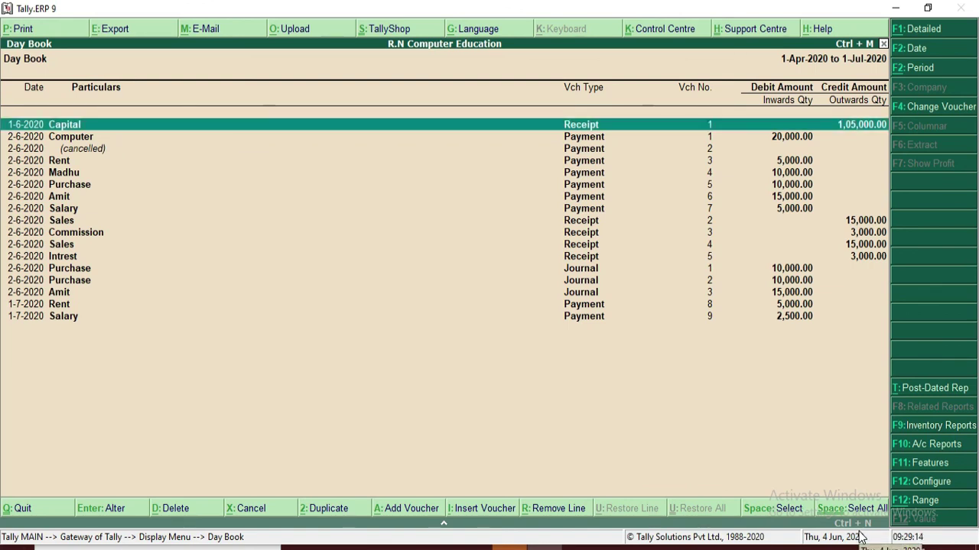
{"action": "key", "text": "Down"}
{"action": "key", "text": "Down"}
{"action": "key", "text": "Down"}
{"action": "key", "text": "Down"}
{"action": "key", "text": "space"}
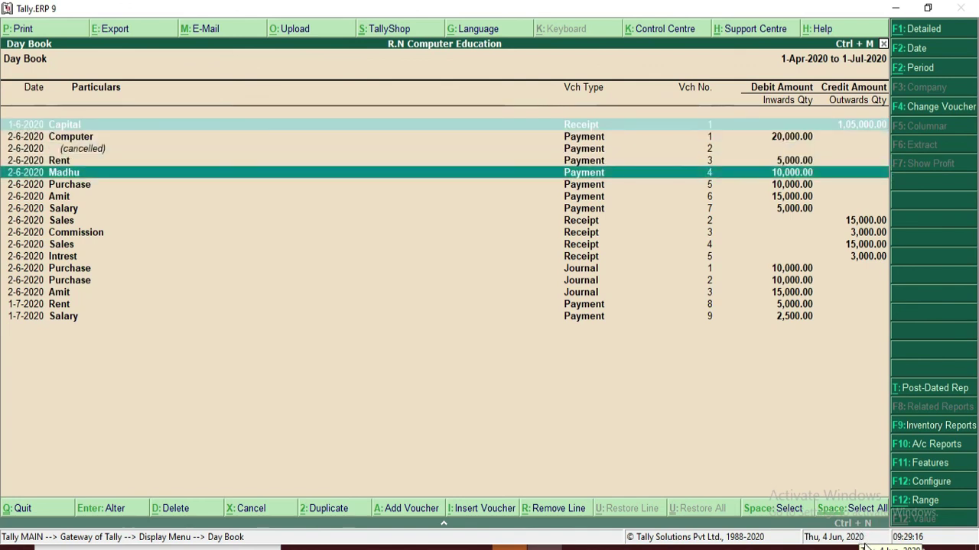
{"action": "key", "text": "Down"}
{"action": "key", "text": "Down"}
{"action": "key", "text": "Down"}
{"action": "key", "text": "space"}
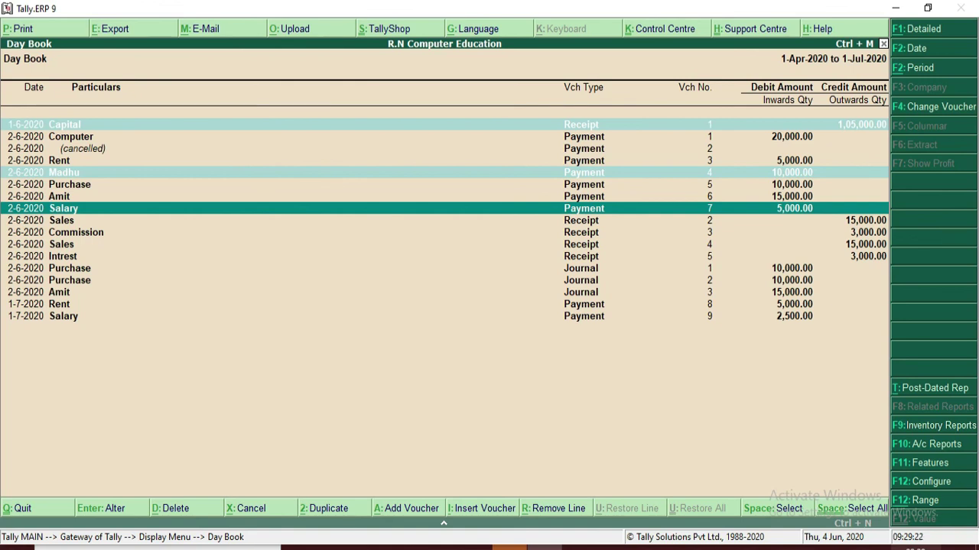
{"action": "key", "text": "alt+d"}
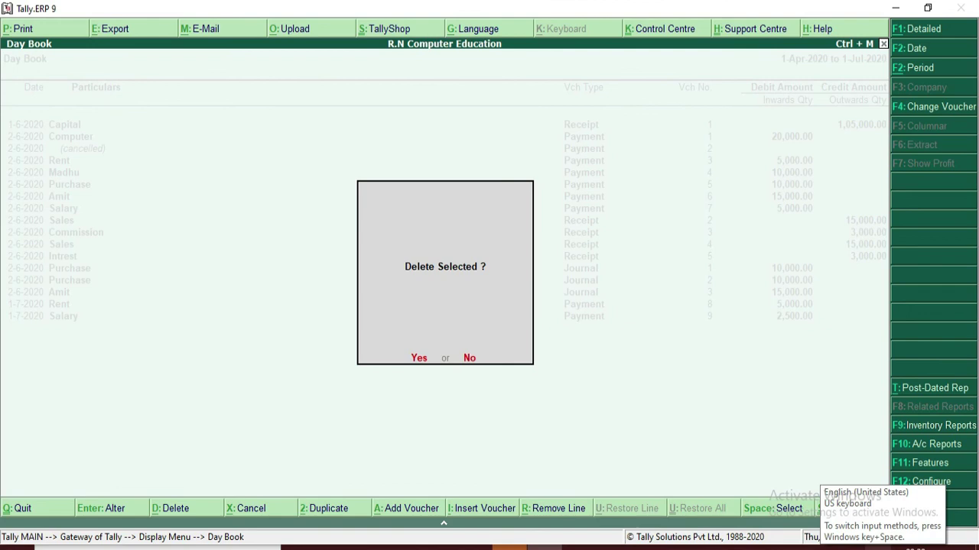
{"action": "key", "text": "y"}
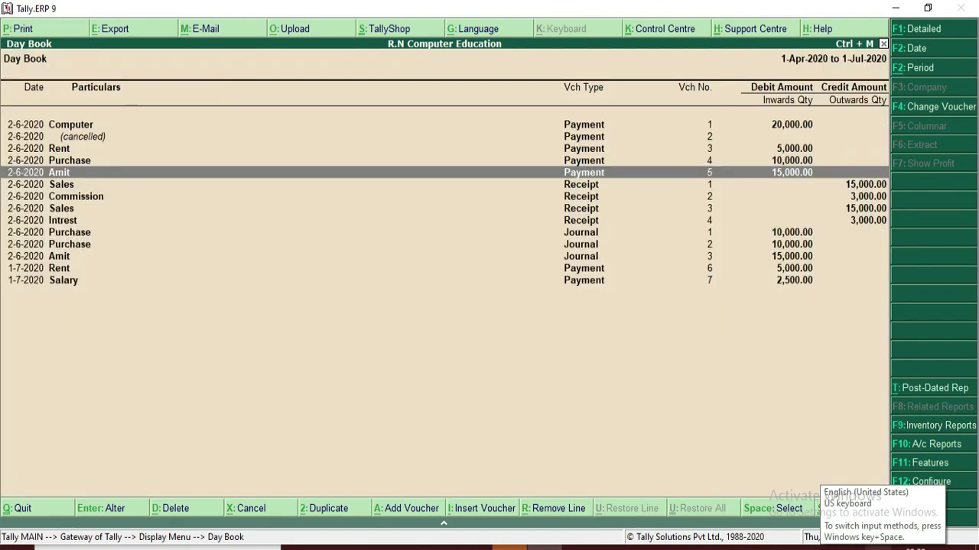
Select every remaining voucher in the Day Book and unselect them all again.
{"action": "key", "text": "ctrl+space"}
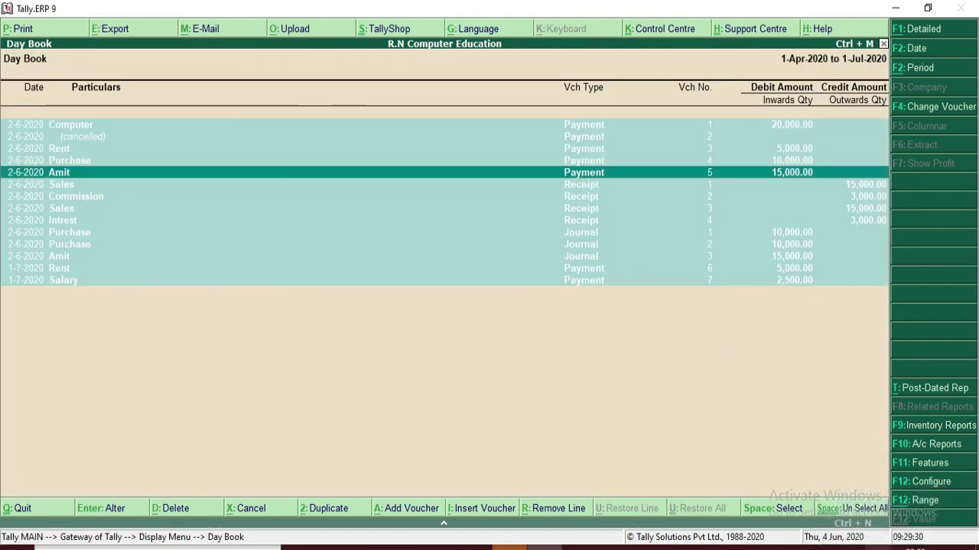
{"action": "key", "text": "ctrl+space"}
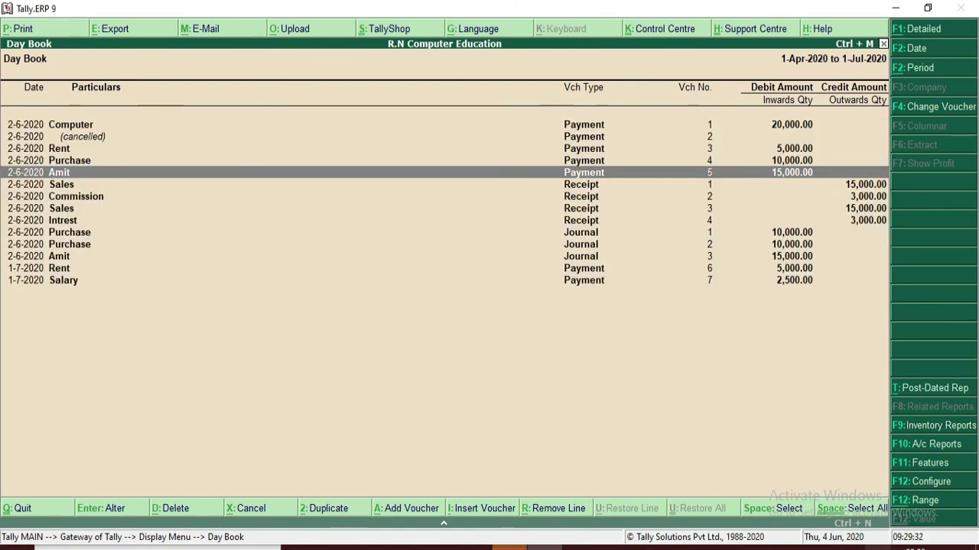